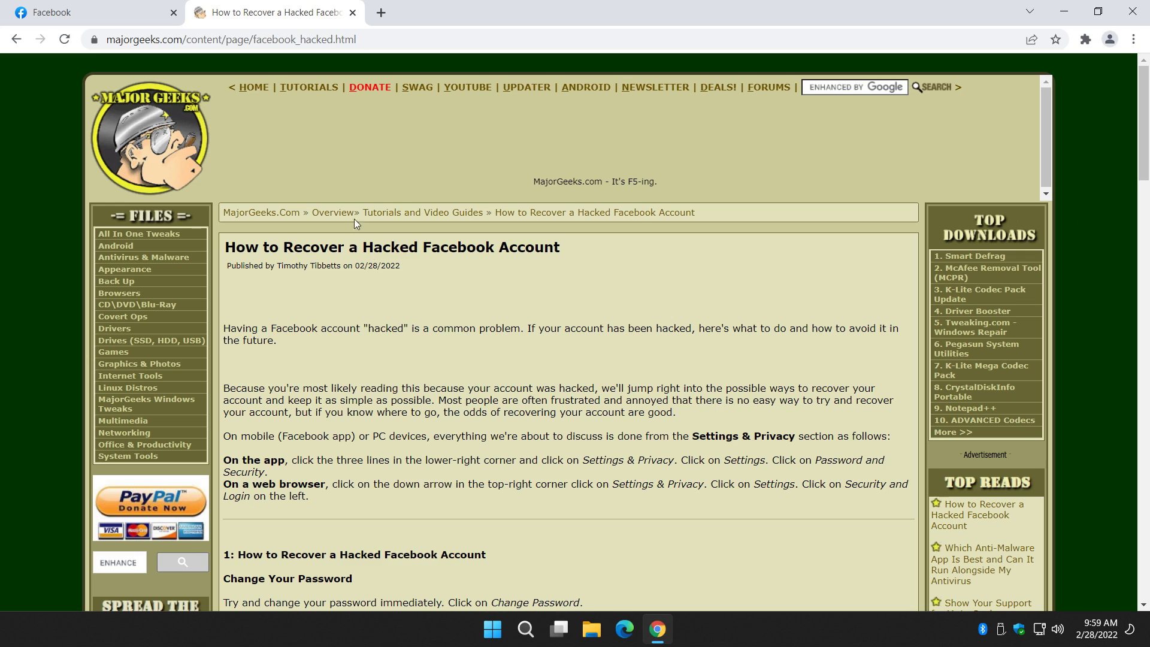
Step: Switch to the Facebook tab showing the Two-Factor Authentication login code page
click(66, 14)
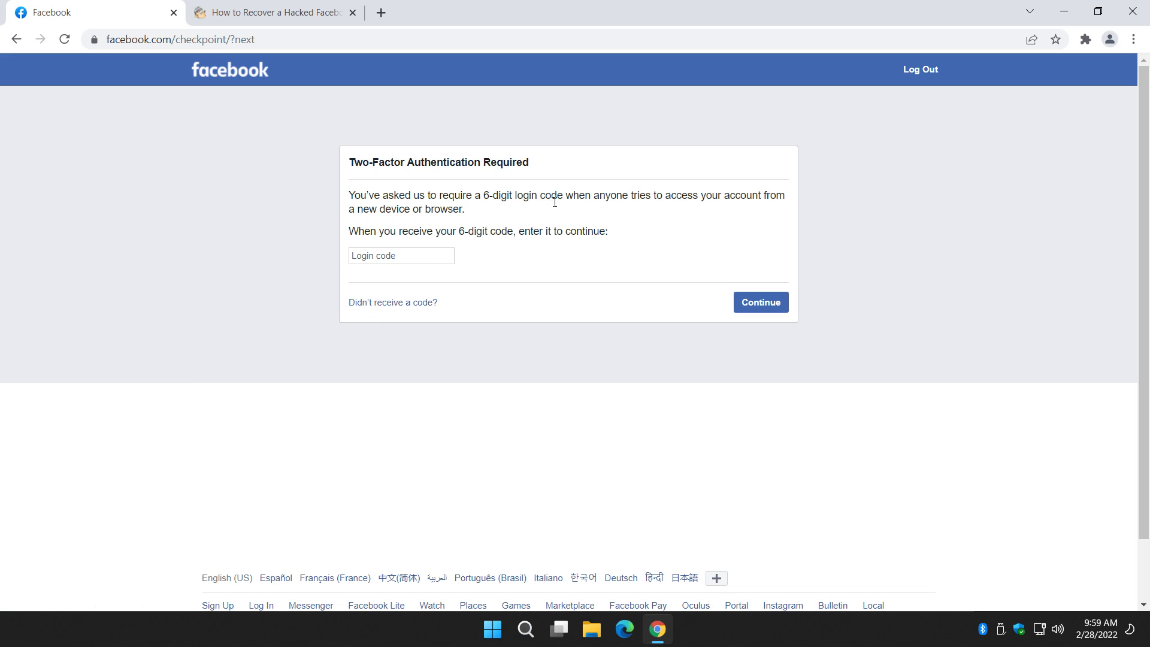
Step: Request a two-factor login code by text message and dismiss the help dialog
click(407, 304)
click(460, 289)
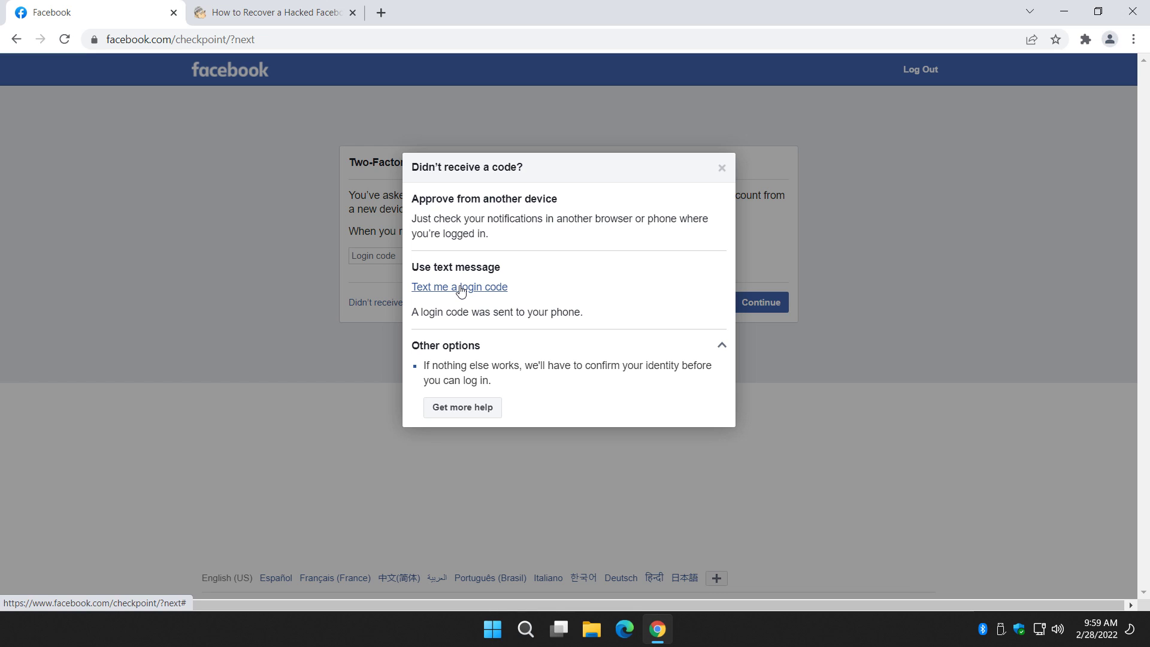
click(722, 169)
Step: Enter the texted login code, keep Save Browser, then return to the MajorGeeks guide
click(409, 253)
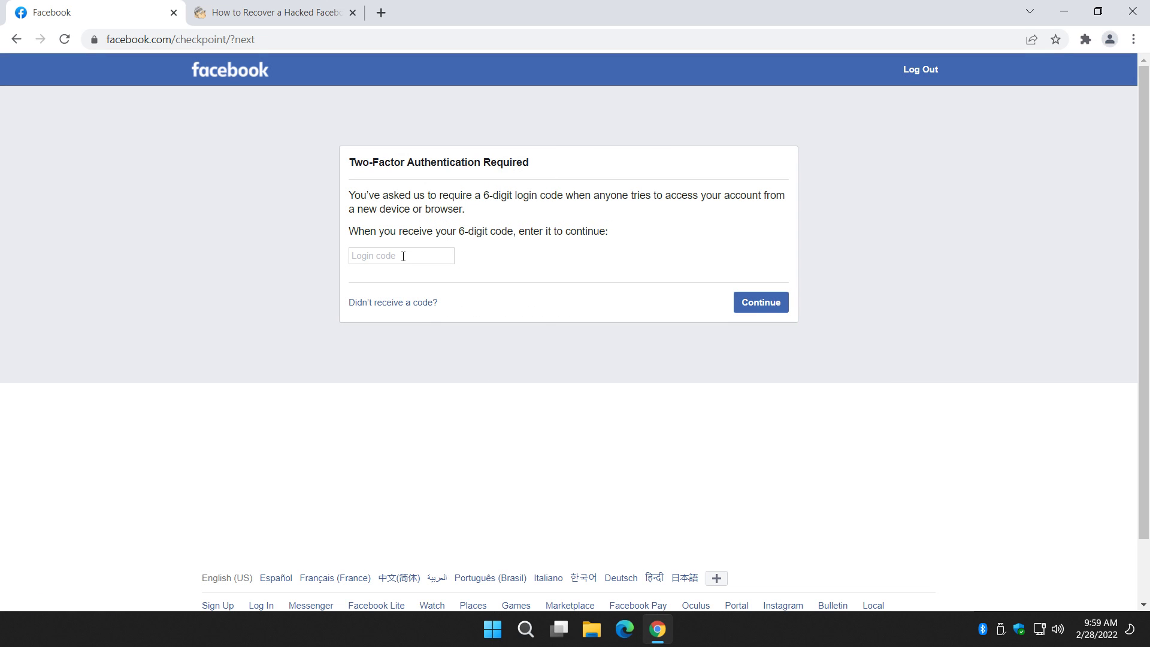
click(769, 310)
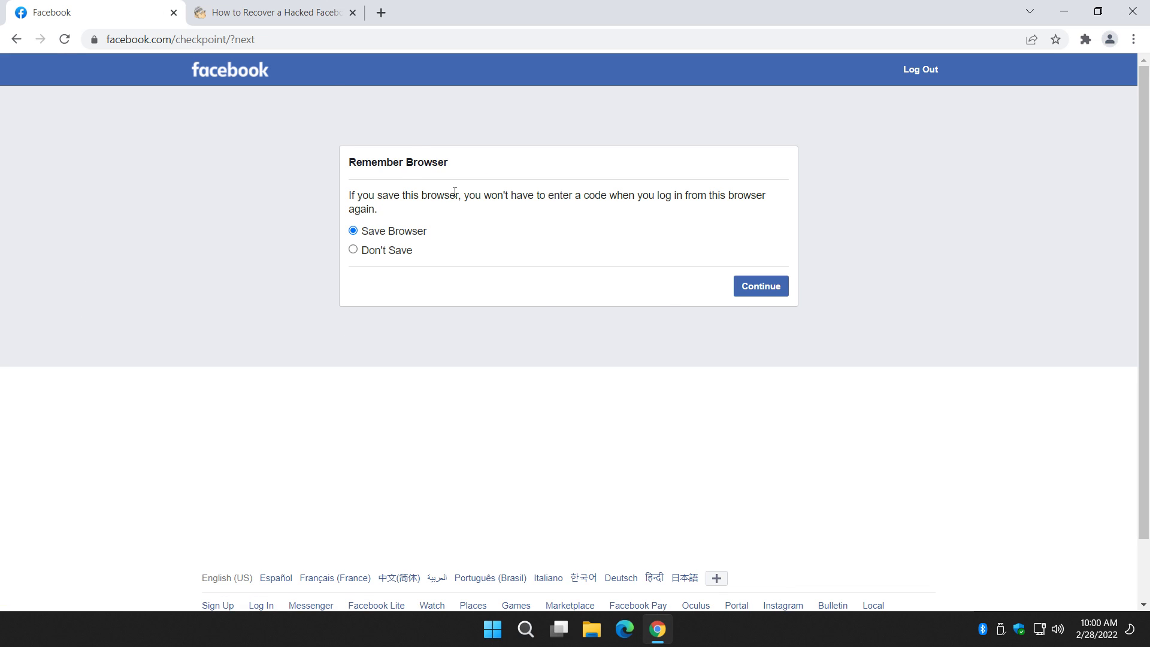
click(761, 293)
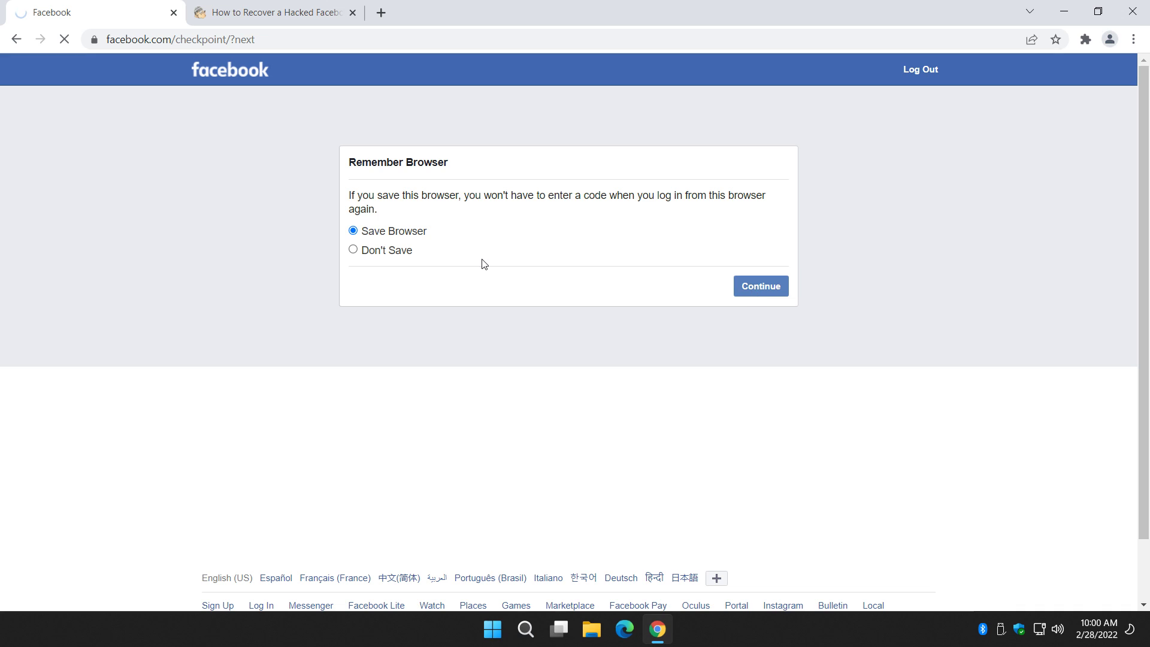
click(270, 14)
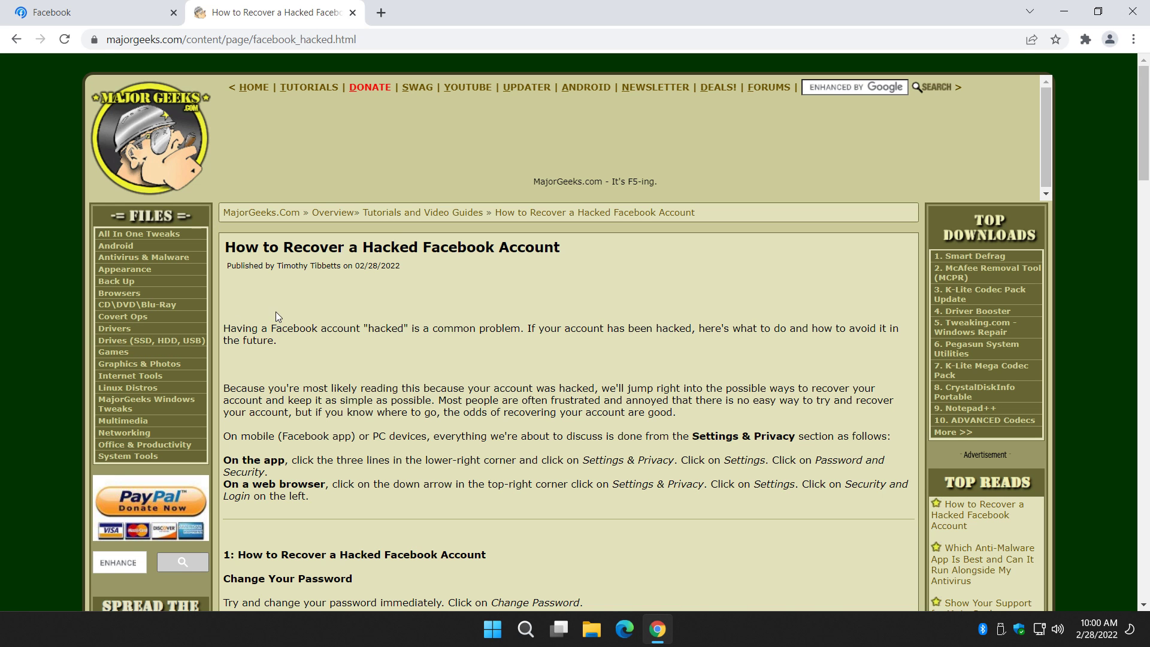
Step: Scroll the MajorGeeks guide down to its Settings & Privacy and Change Your Password directions
scroll(292, 322, down, 4)
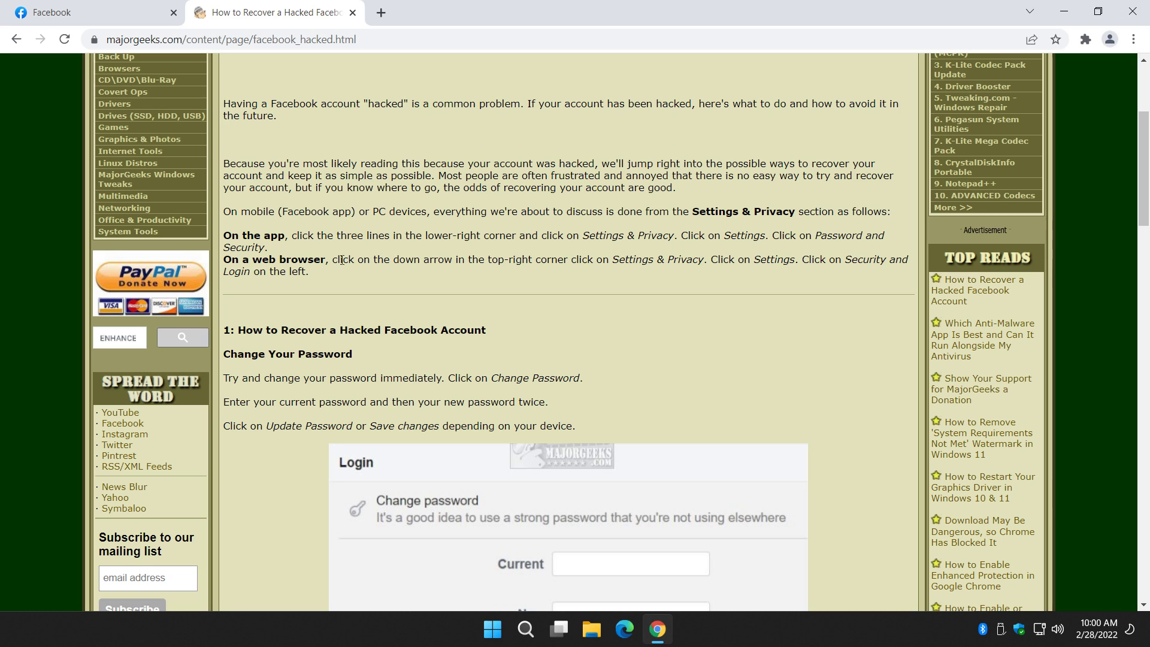
Step: On Facebook, go to Settings & privacy > Settings > Security and Login
click(65, 14)
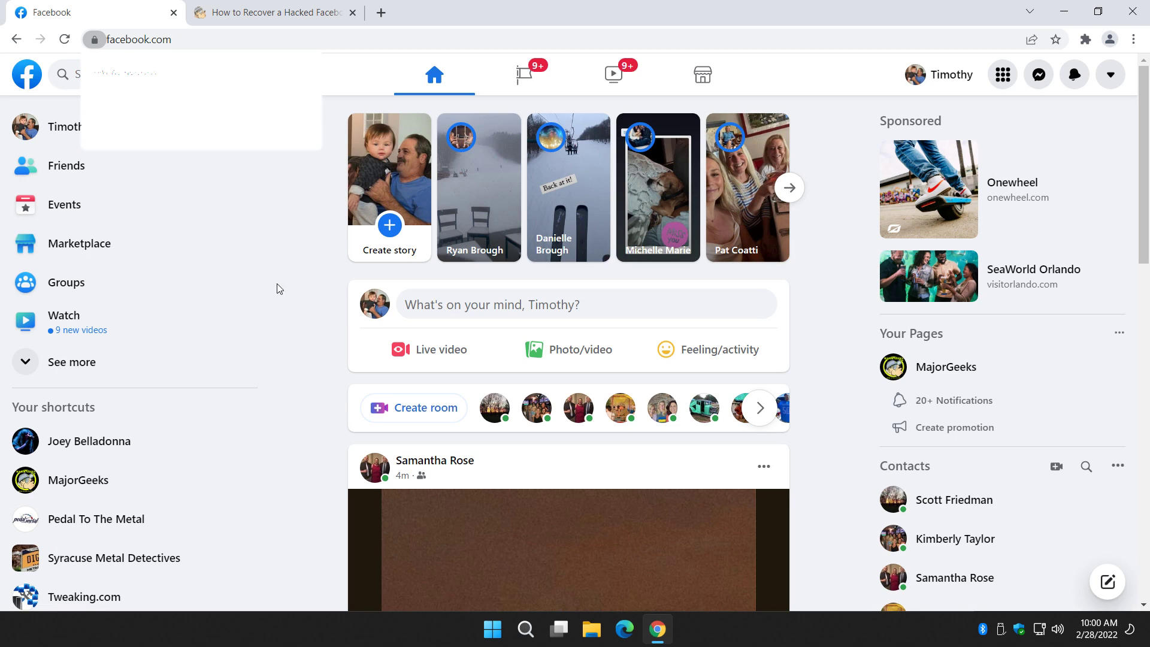
click(250, 18)
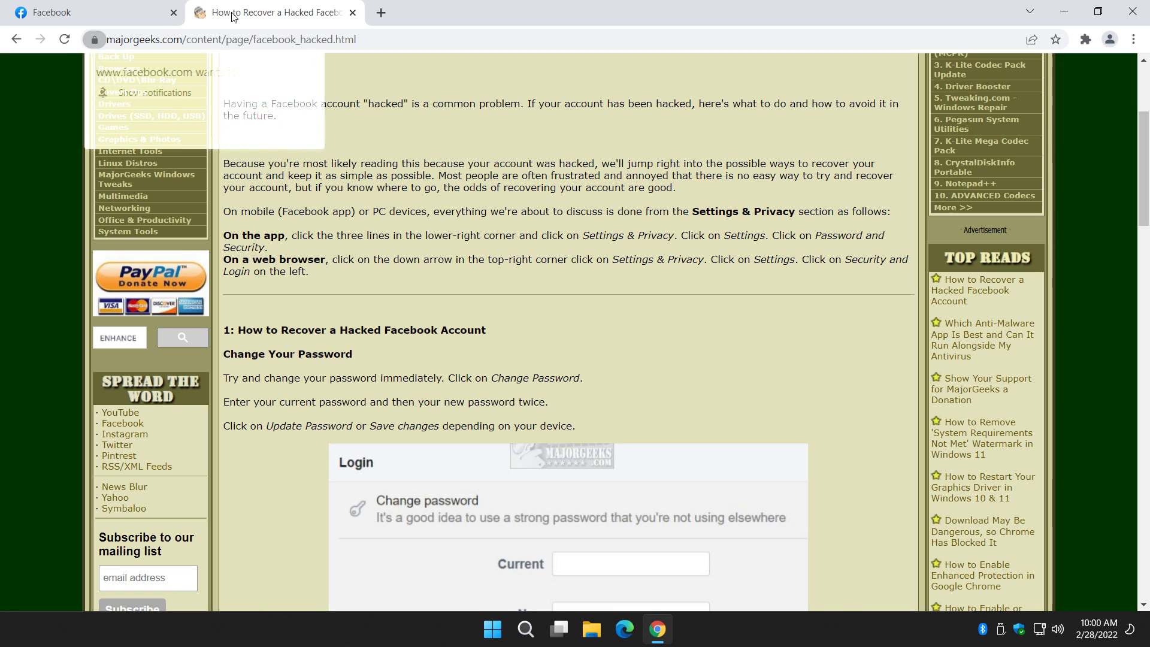
click(136, 16)
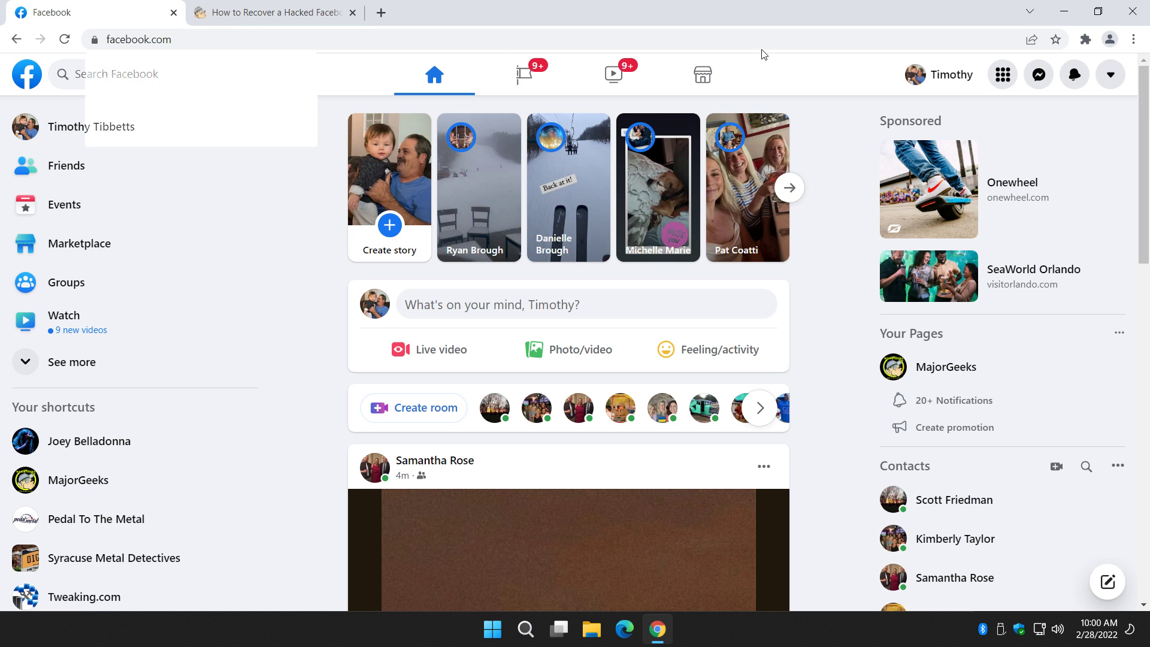
click(1112, 79)
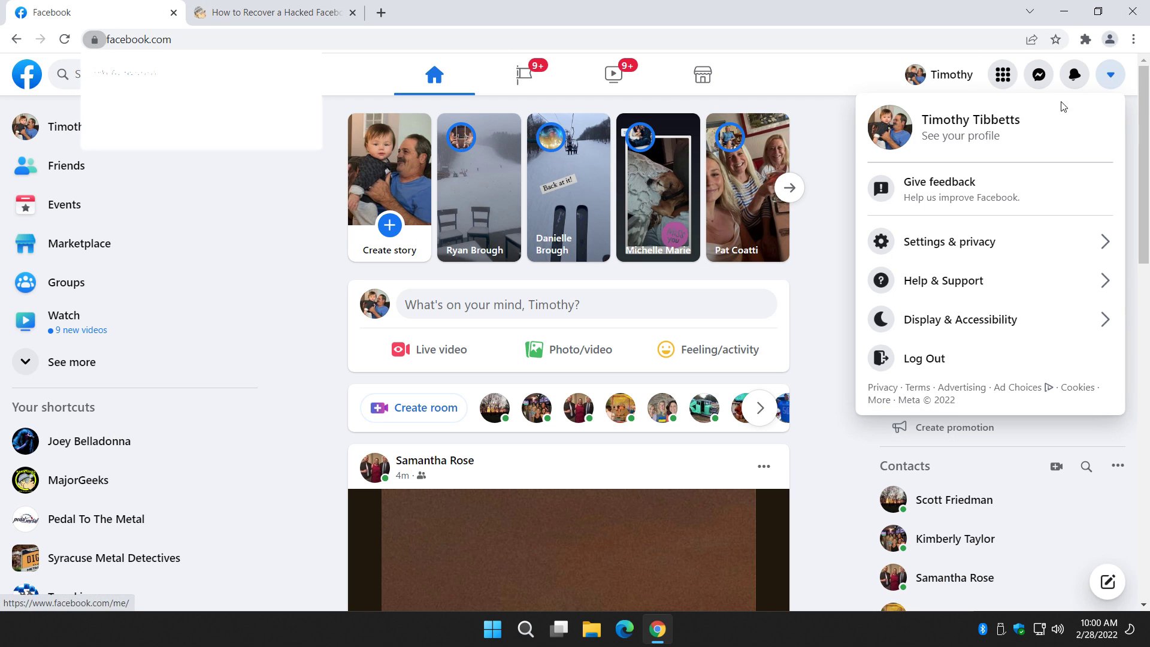
click(955, 241)
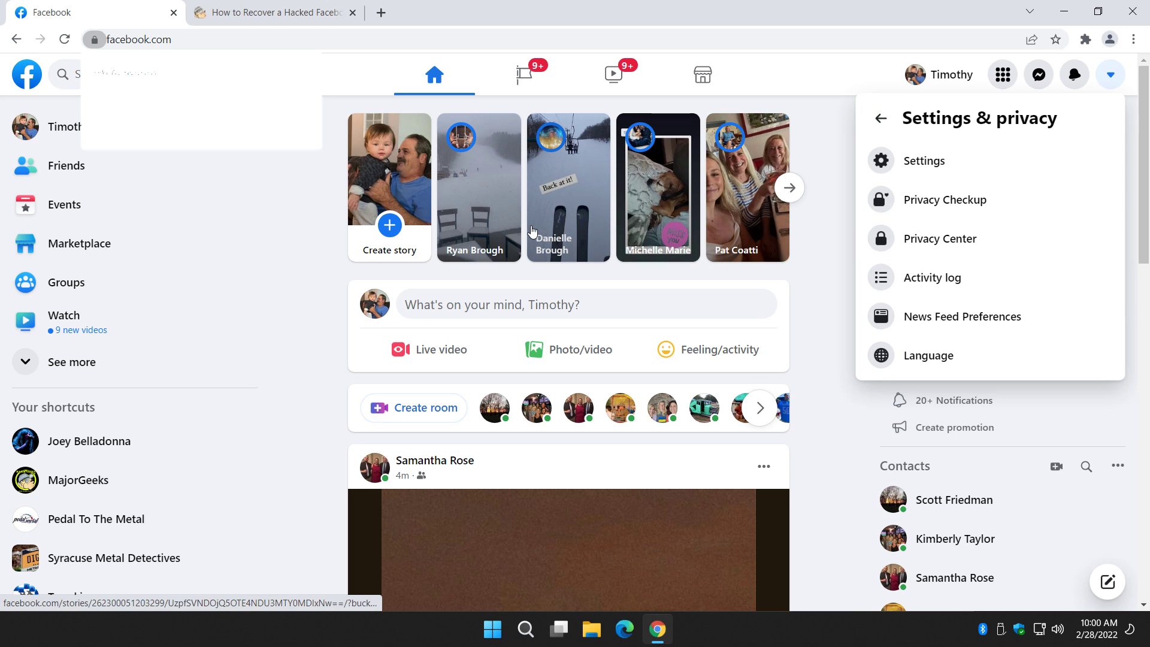
click(932, 160)
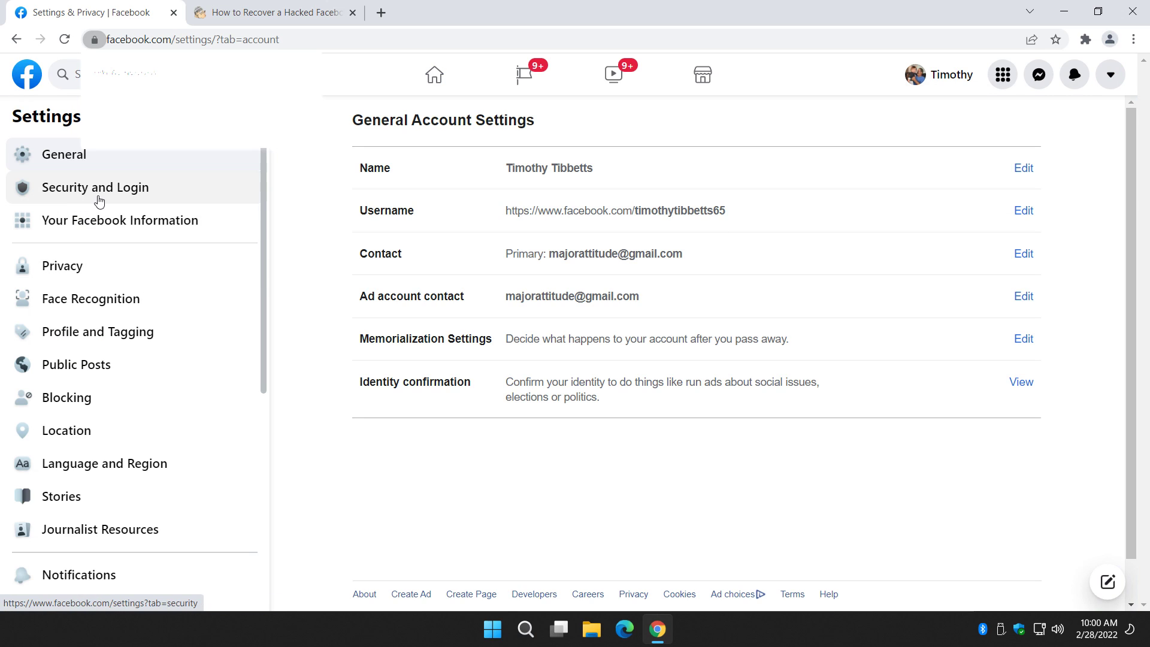
click(99, 200)
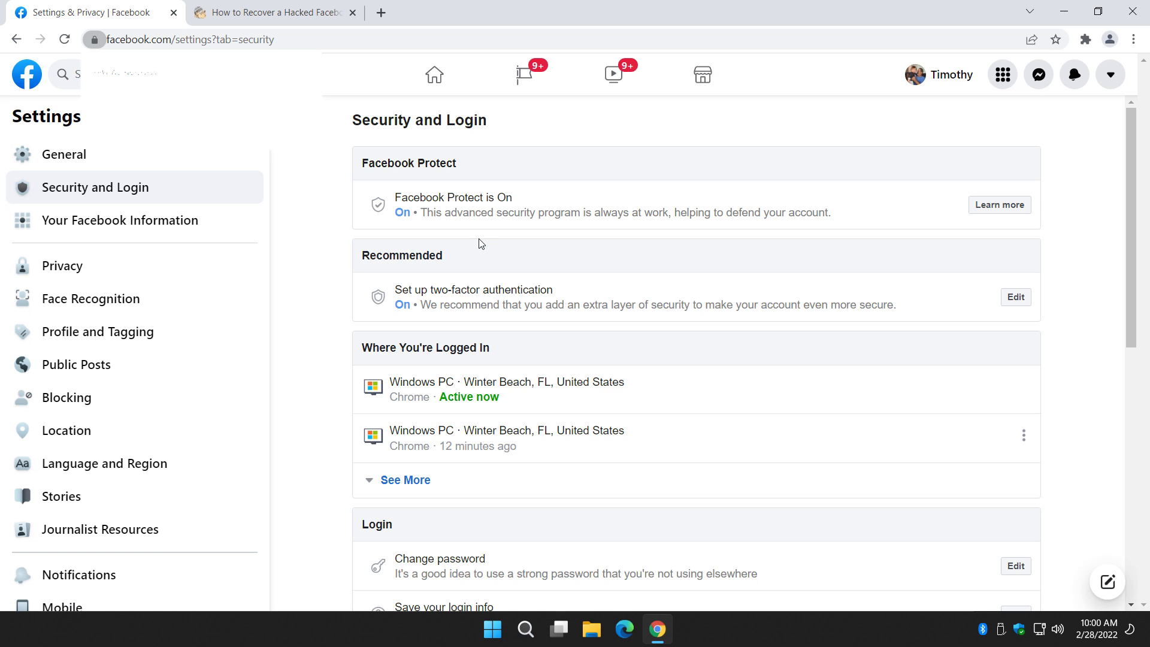
Step: Compare the MajorGeeks change-password steps with Facebook's Security and Login page
click(293, 13)
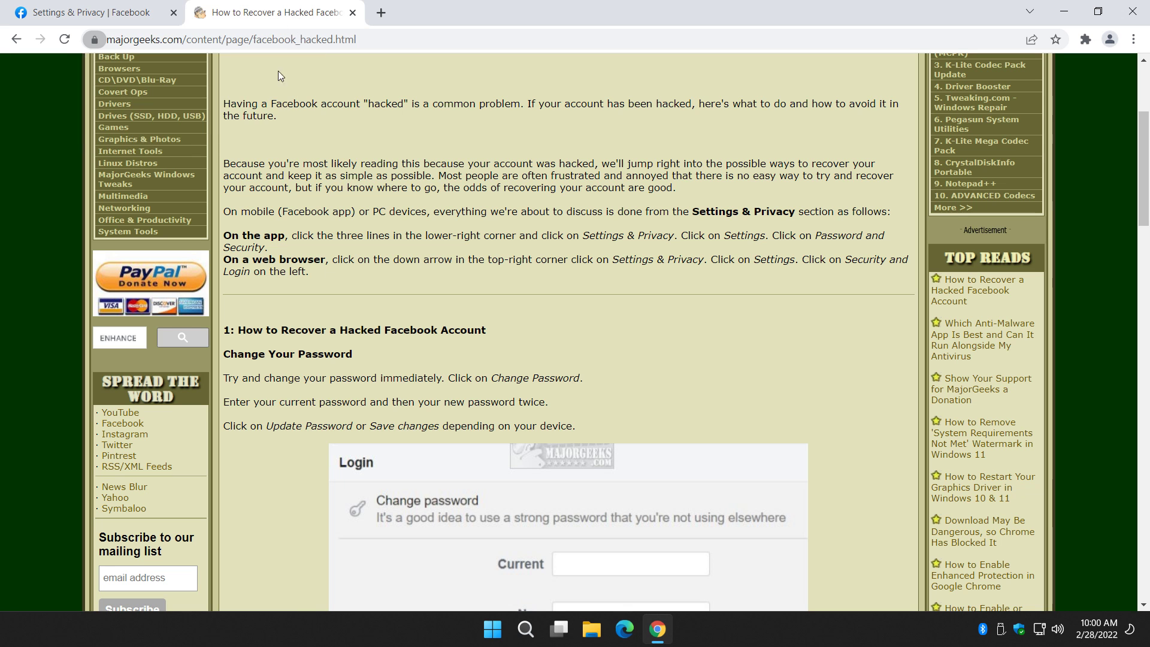
scroll(279, 263, down, 3)
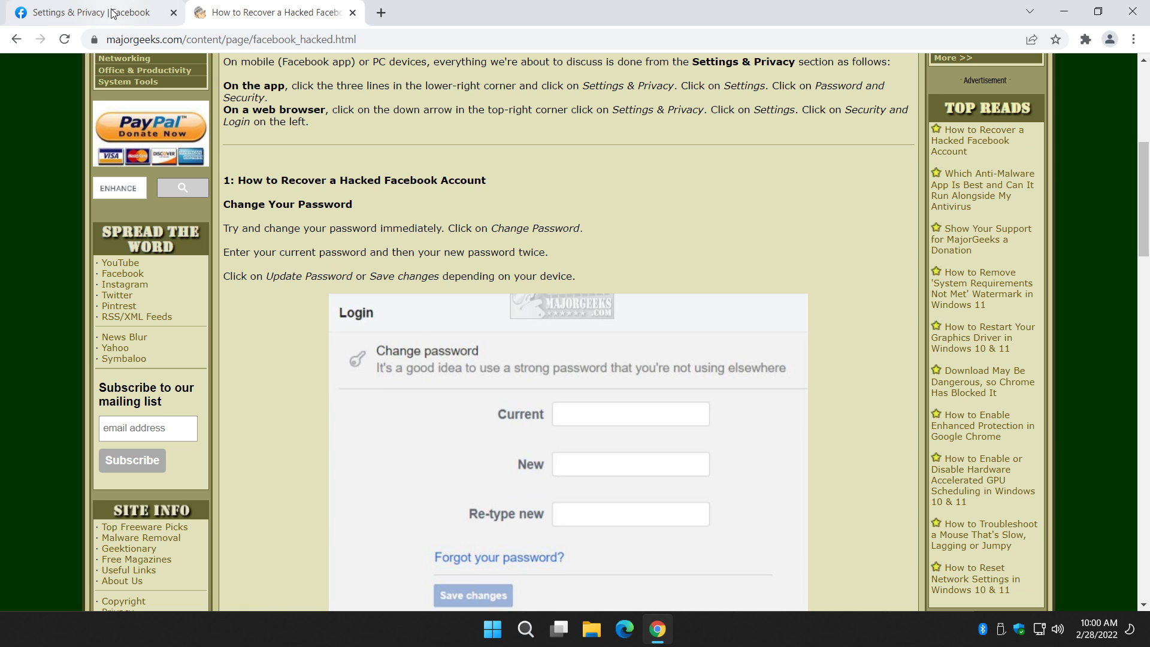
click(82, 11)
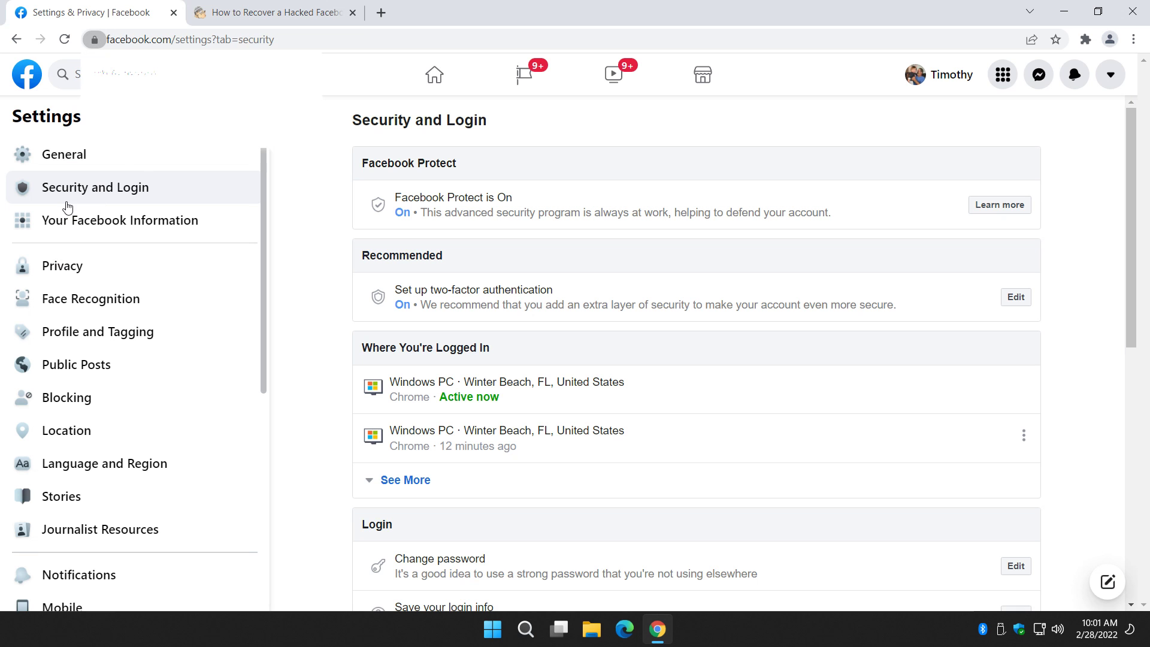
click(288, 13)
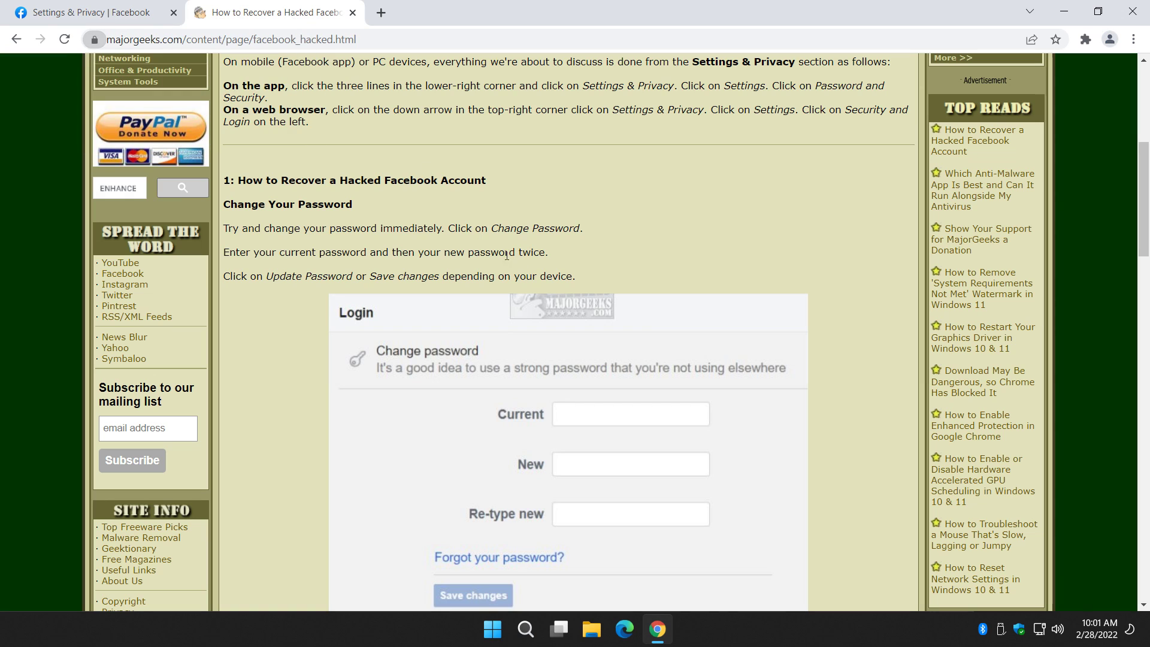
click(129, 14)
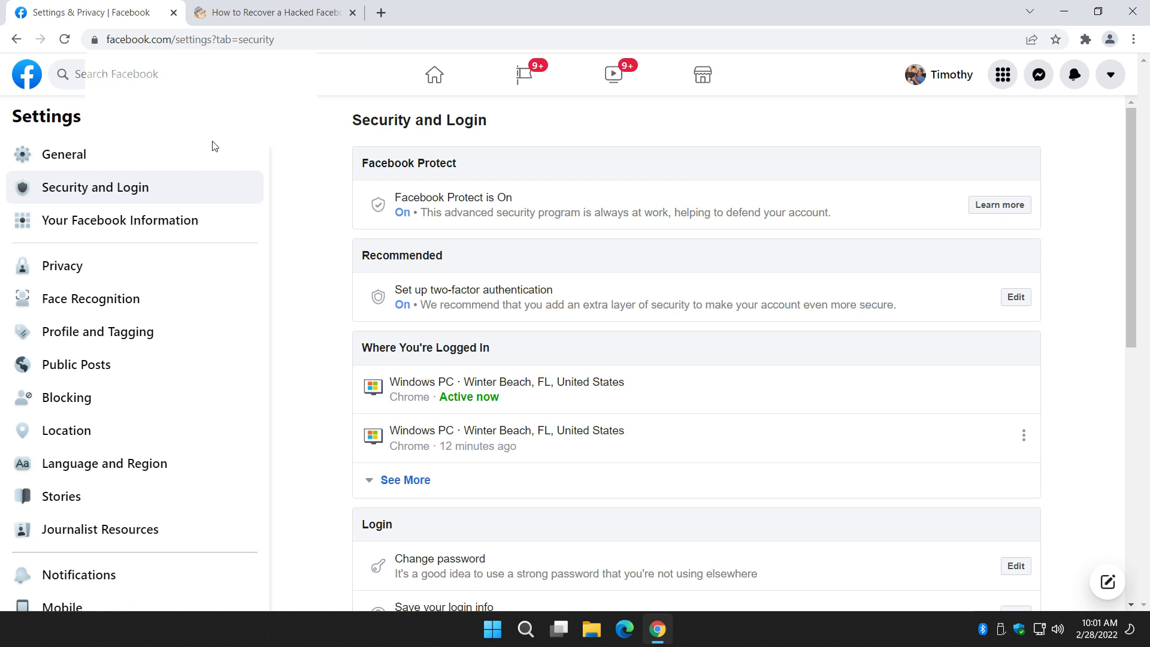
Step: Expand the Change password form under Login in Security and Login settings
scroll(475, 365, down, 4)
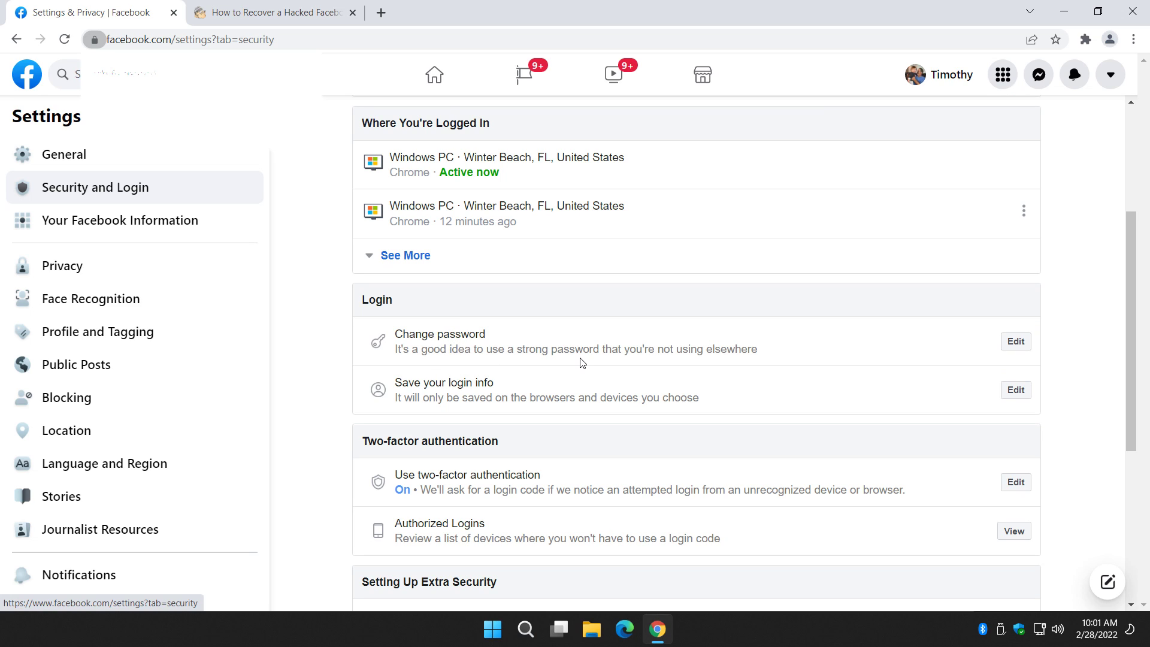
click(1015, 343)
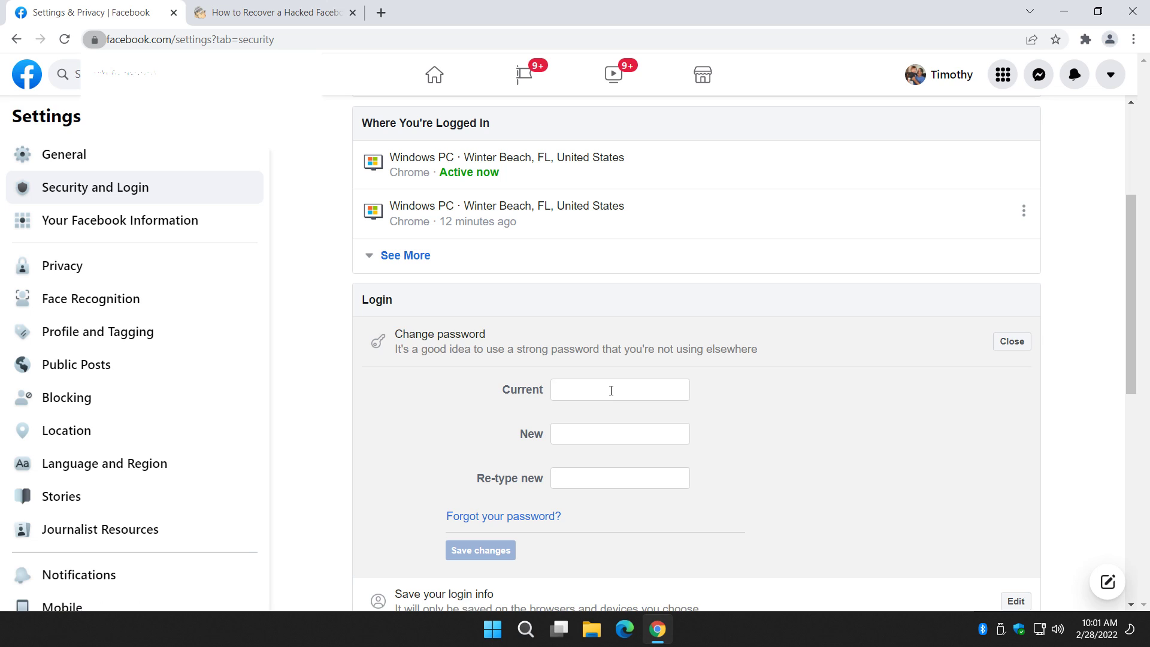
scroll(605, 397, down, 3)
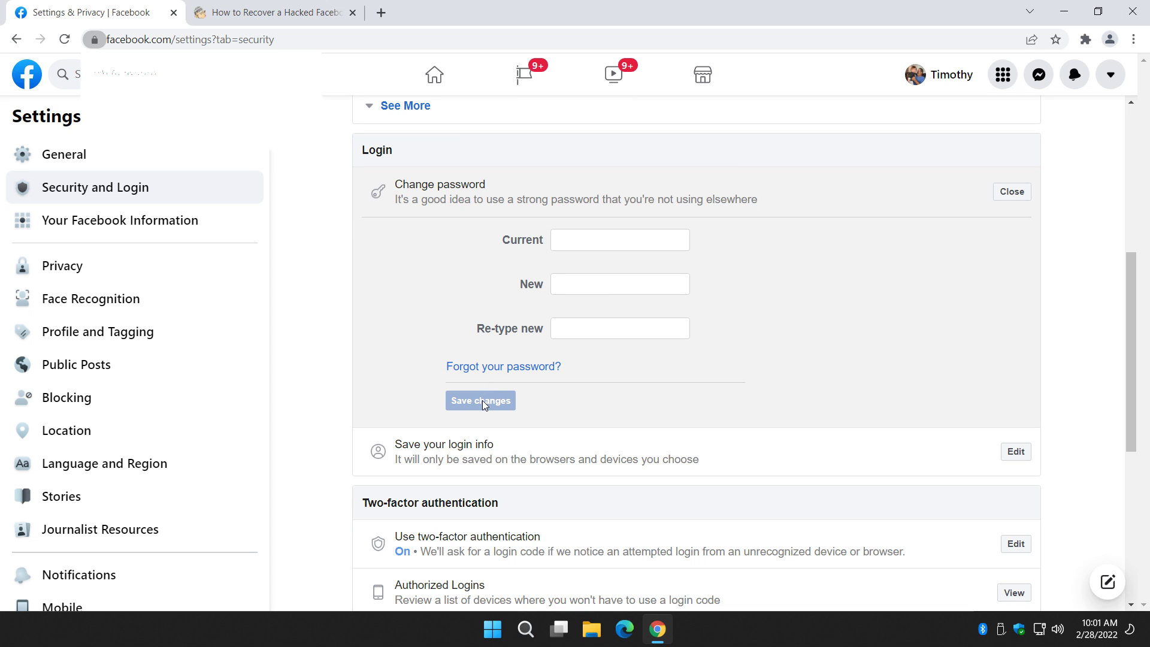
scroll(484, 403, up, 5)
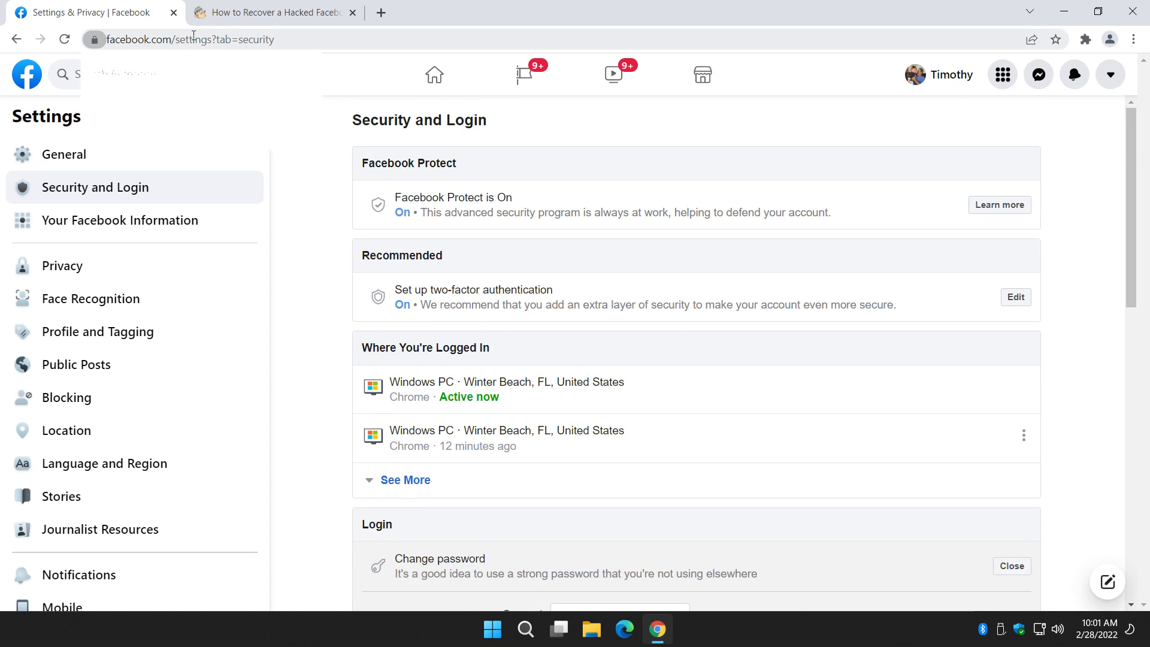
Step: Scroll the MajorGeeks guide to Reset or Recover and Remove Unknown Devices sections
click(277, 12)
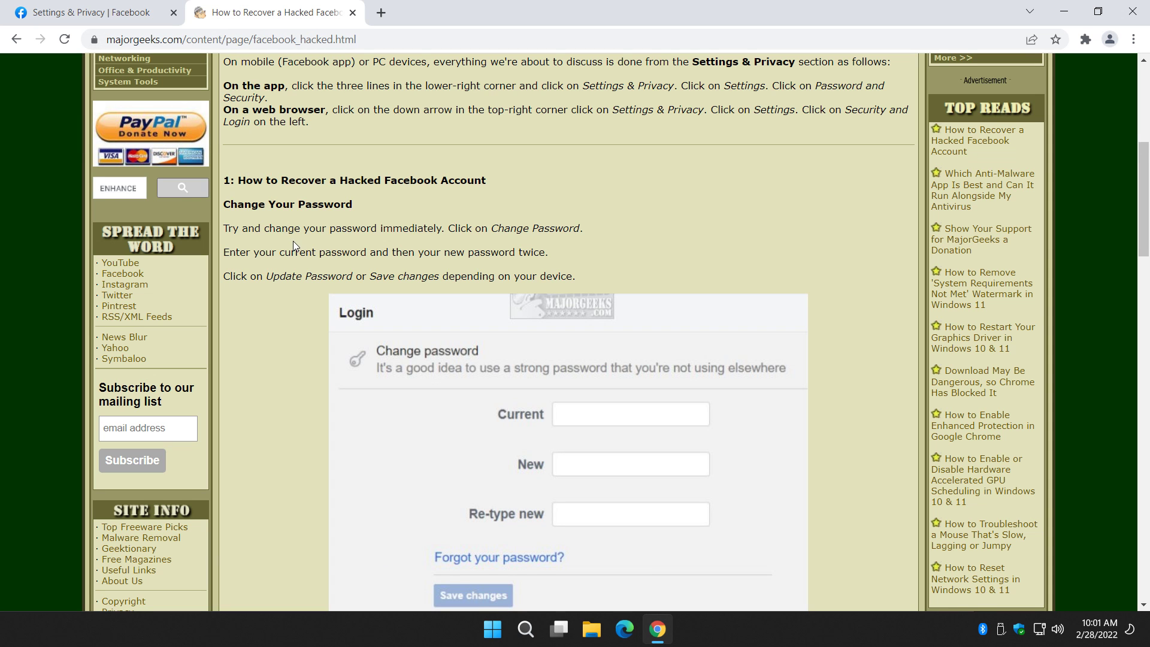
scroll(293, 241, down, 5)
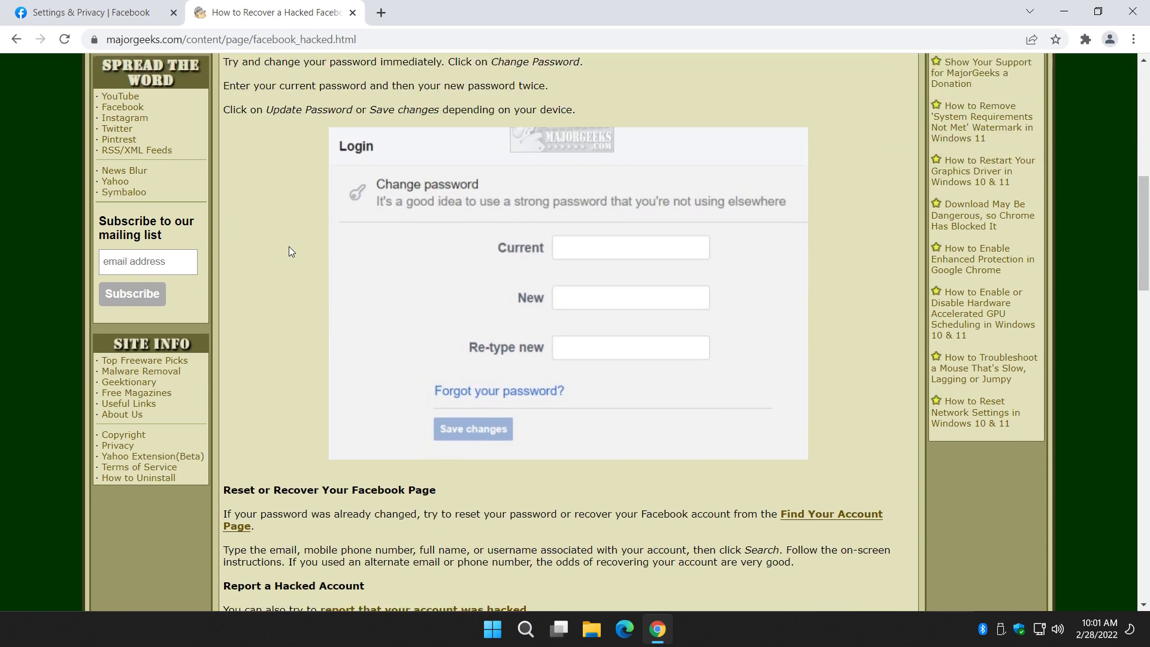
scroll(289, 250, down, 2)
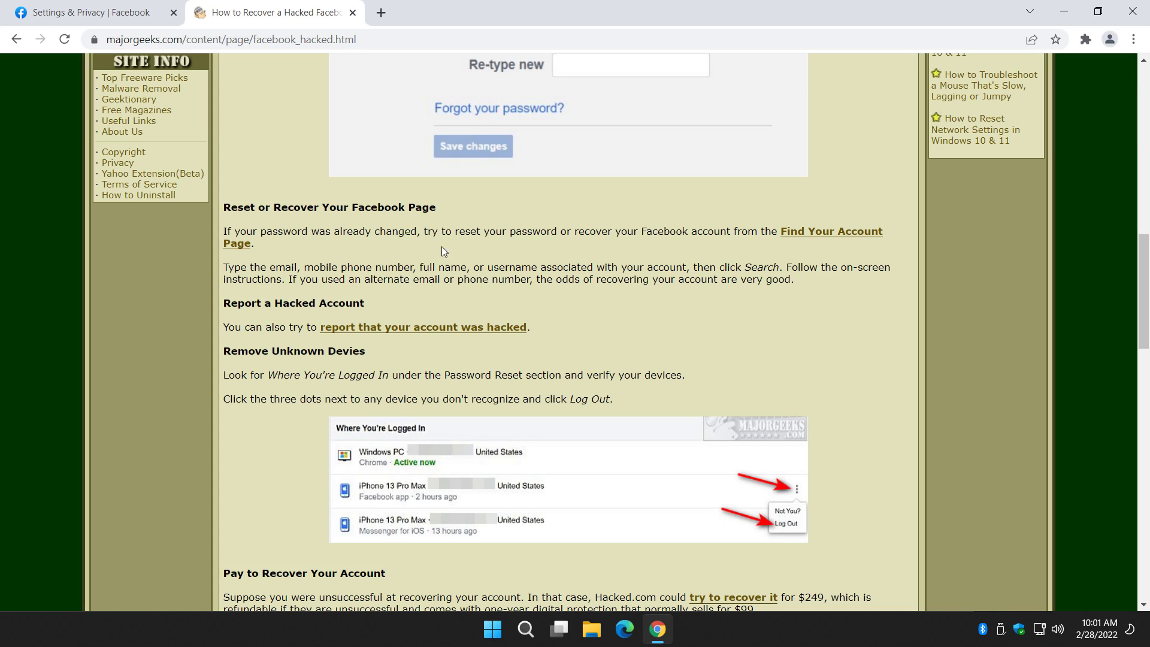
Step: Open the guide's Find Your Account Page link in a new tab, copy its address, then close it
middle_click(813, 237)
click(459, 8)
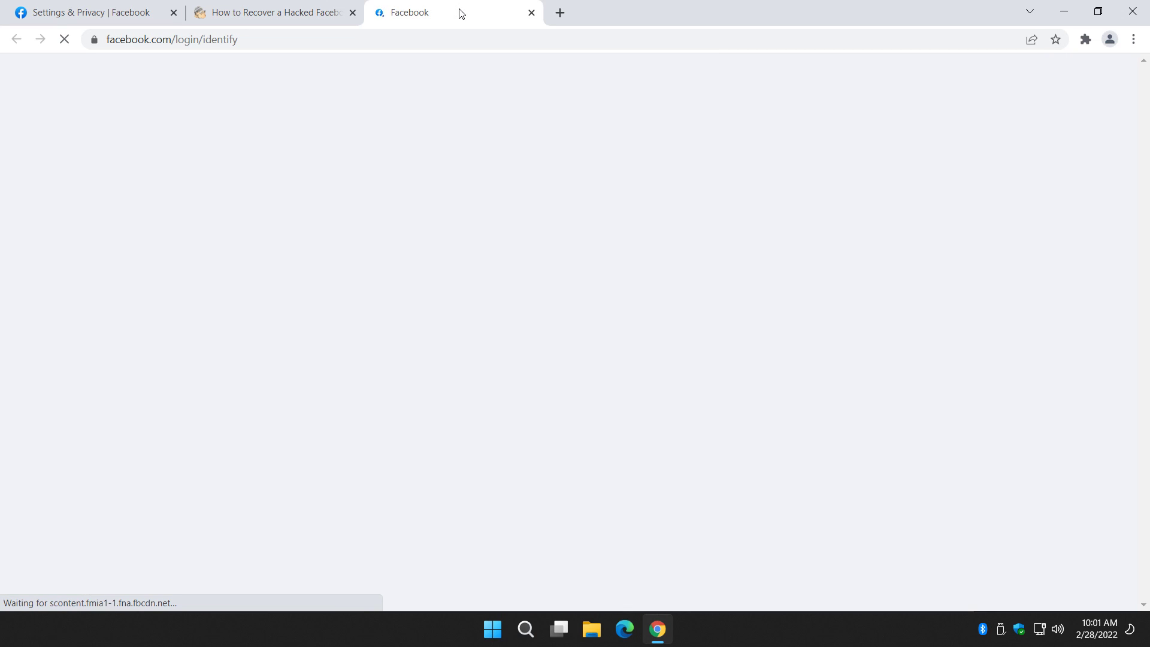
click(166, 40)
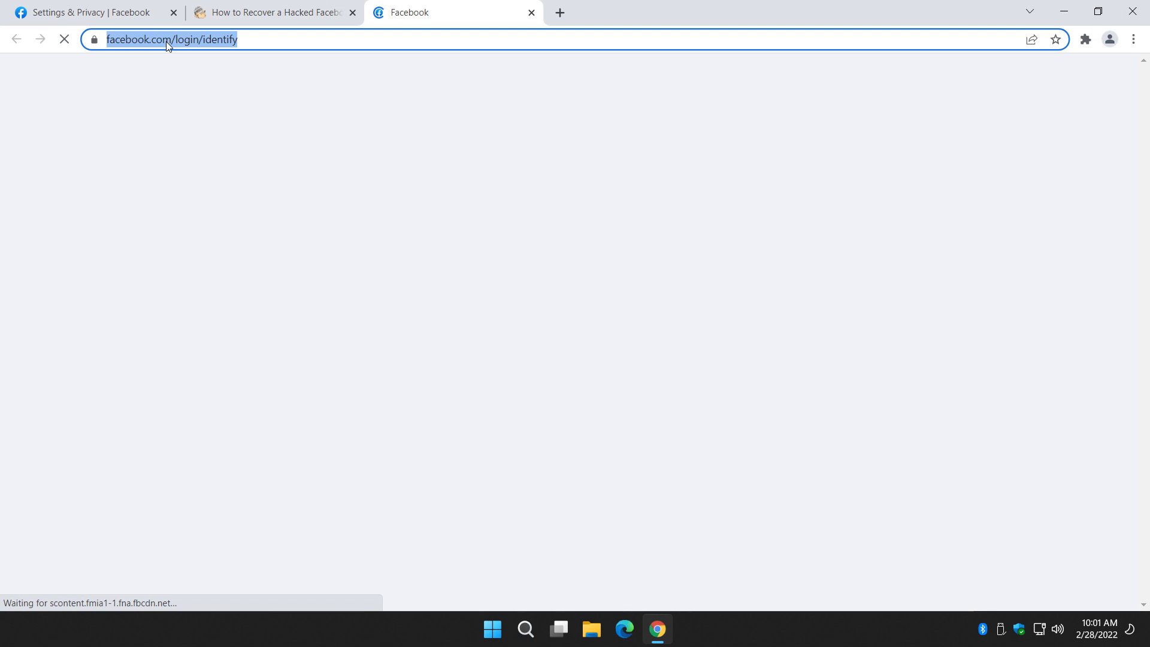
right_click(166, 41)
click(204, 126)
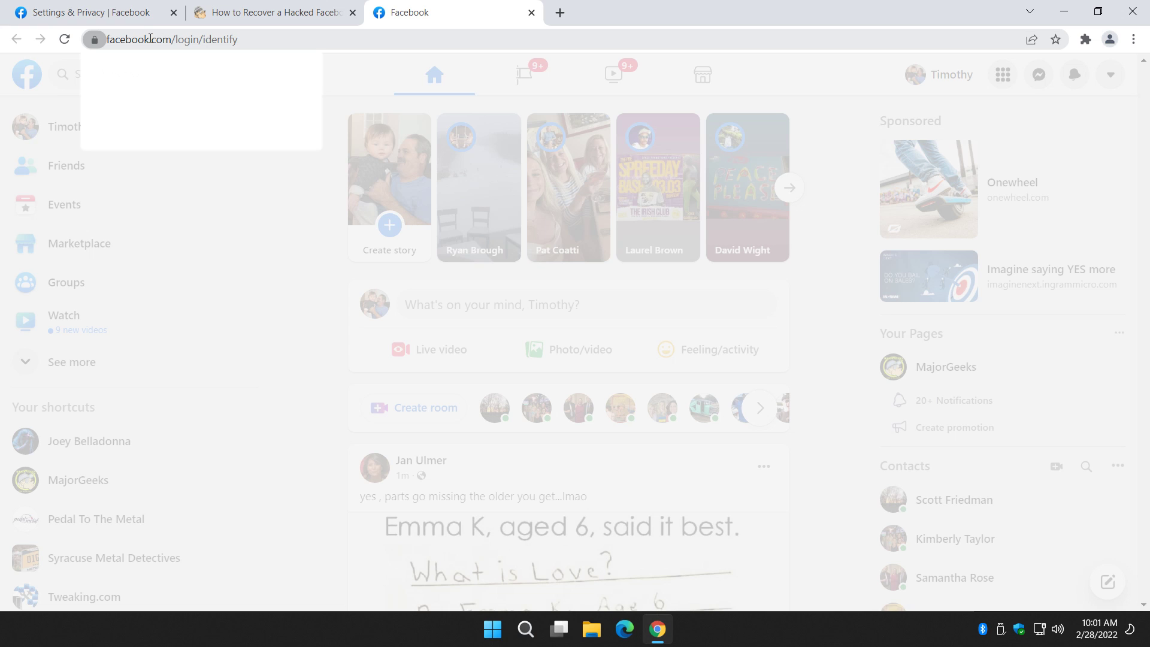
click(532, 13)
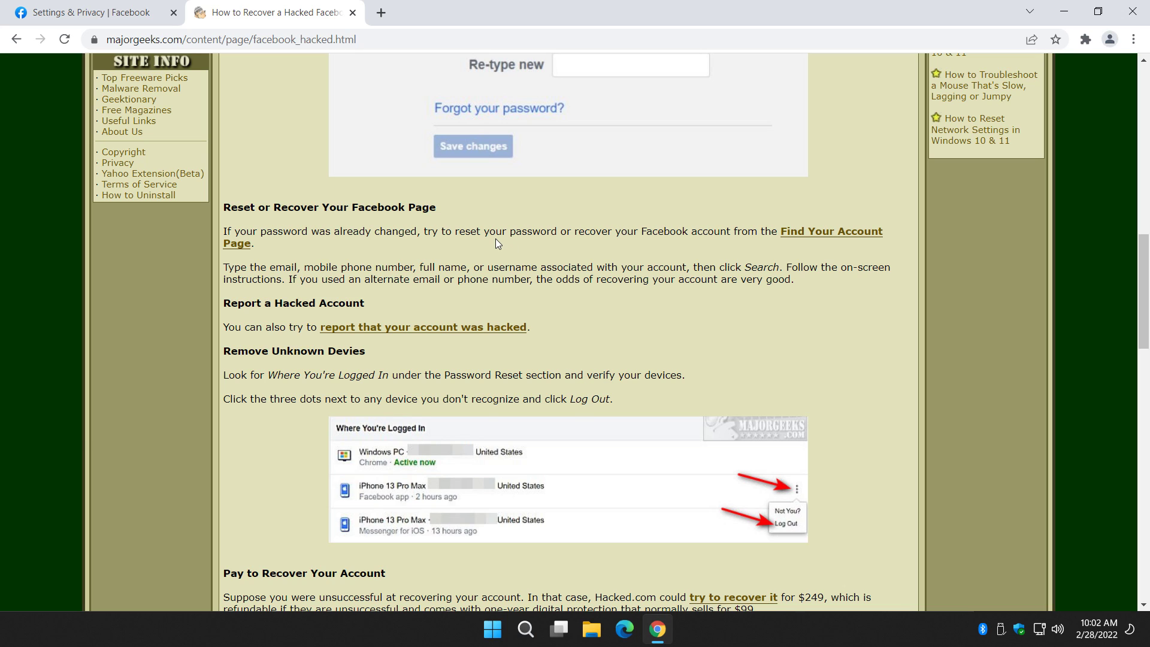
scroll(495, 239, down, 1)
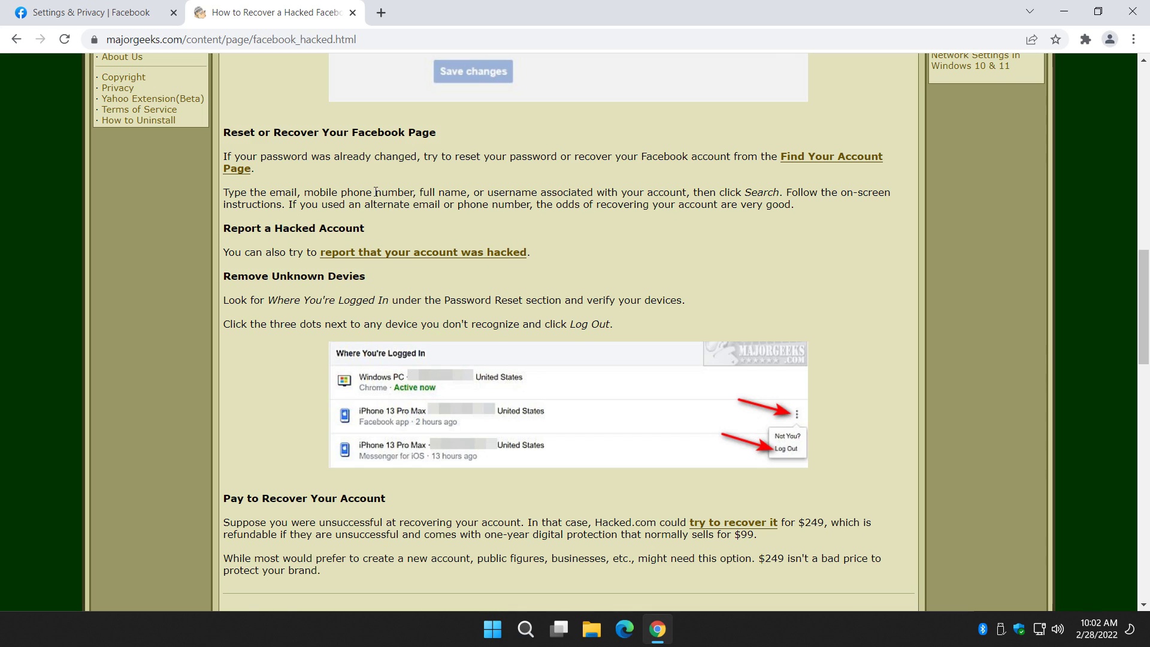
scroll(375, 197, down, 1)
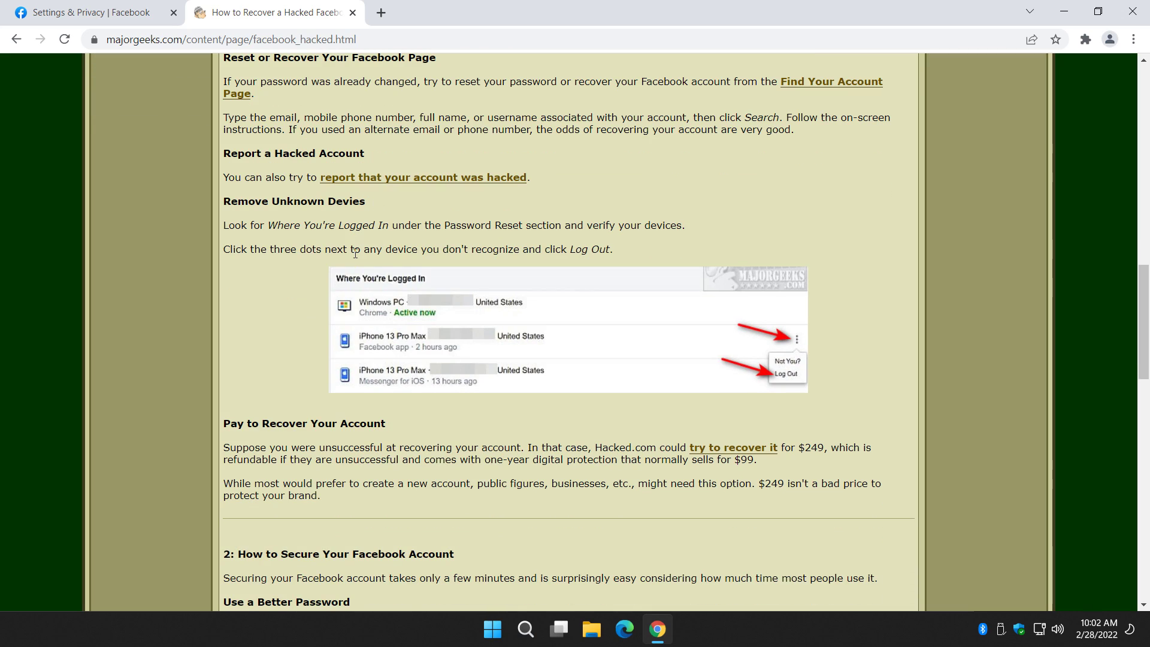
ctrl+click(381, 174)
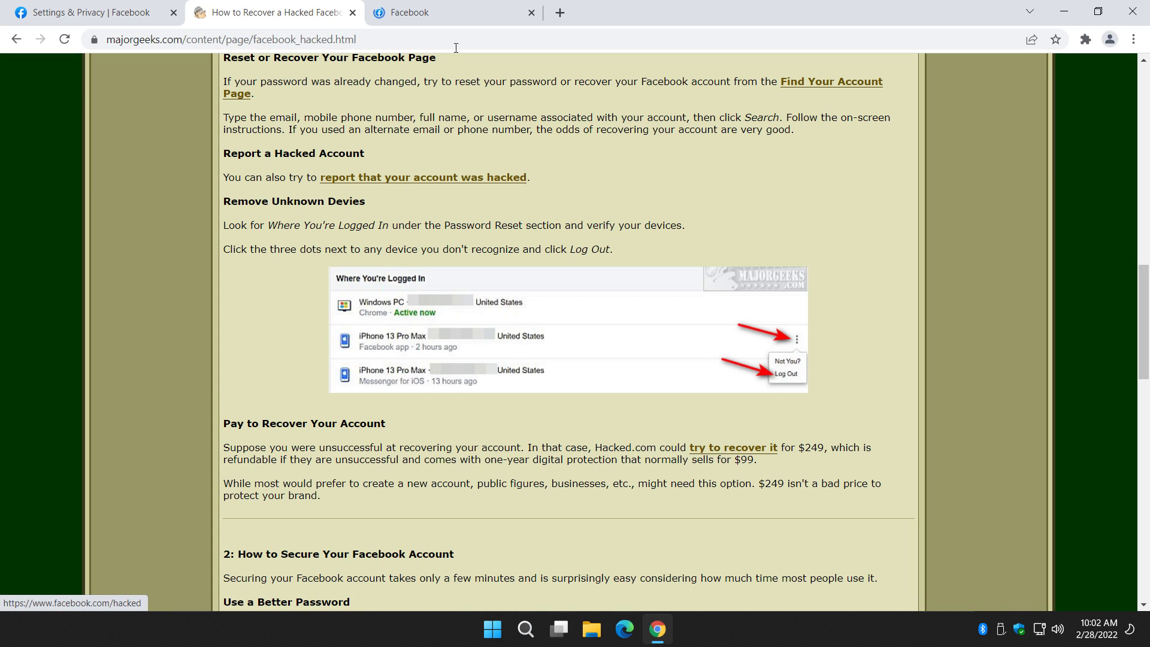
click(419, 12)
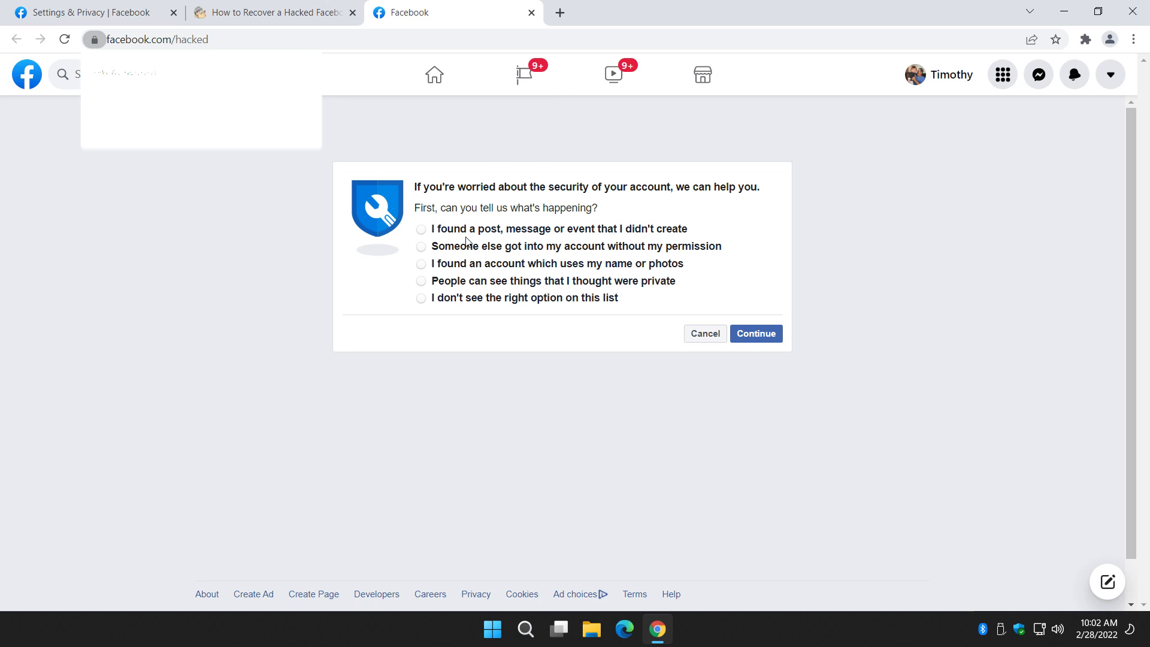
click(531, 13)
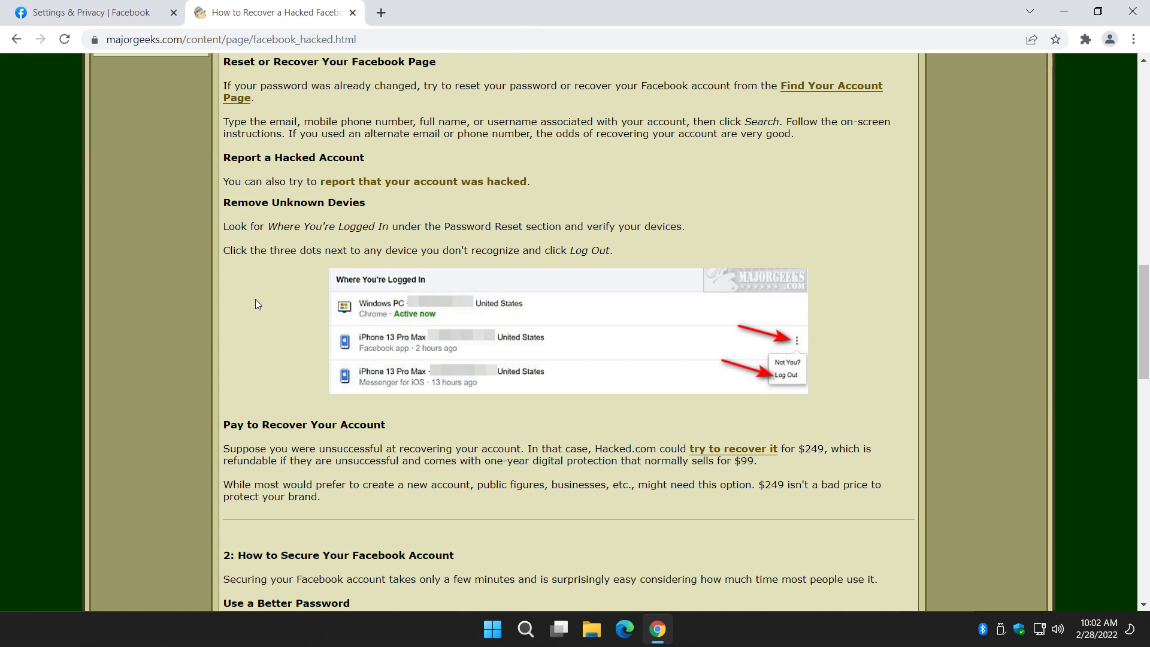
Step: Read down to the guide's Pay to Recover section, then return to Facebook's security settings
scroll(255, 299, up, 10)
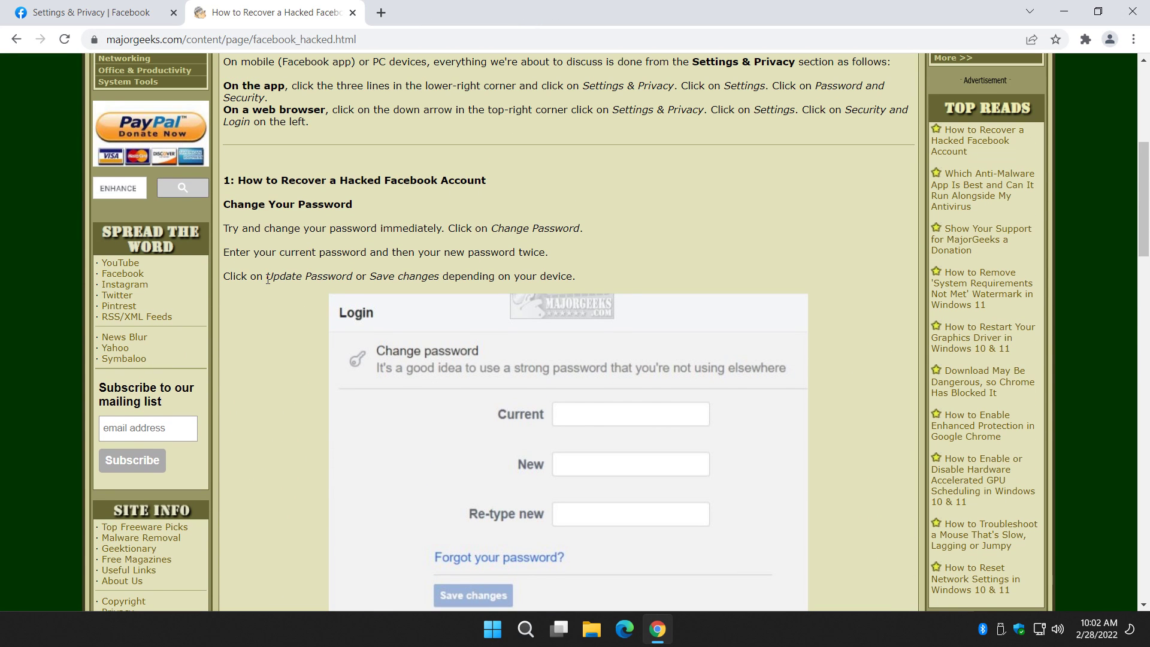
scroll(267, 279, down, 6)
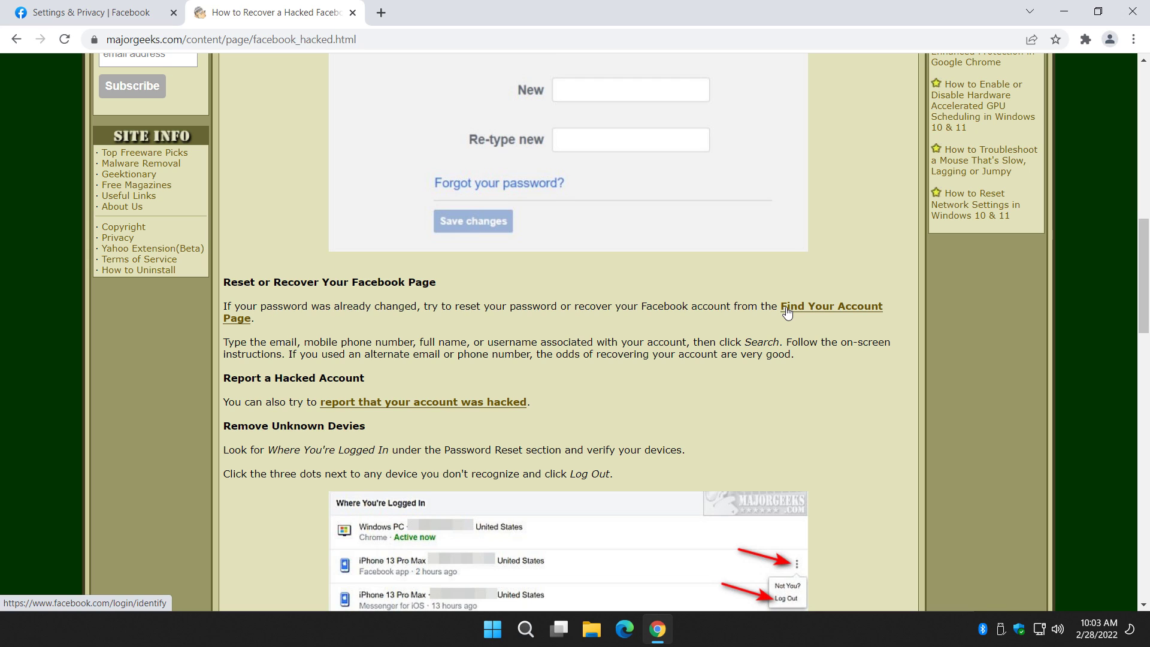
scroll(283, 298, down, 1)
scroll(209, 362, down, 1)
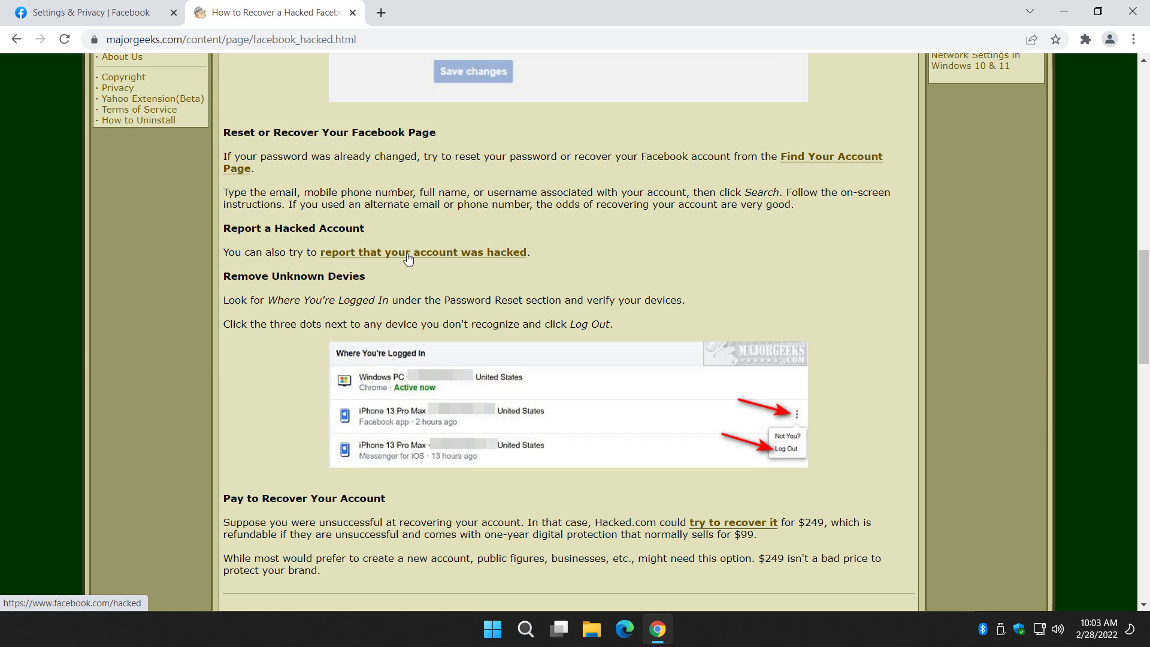
scroll(277, 360, down, 1)
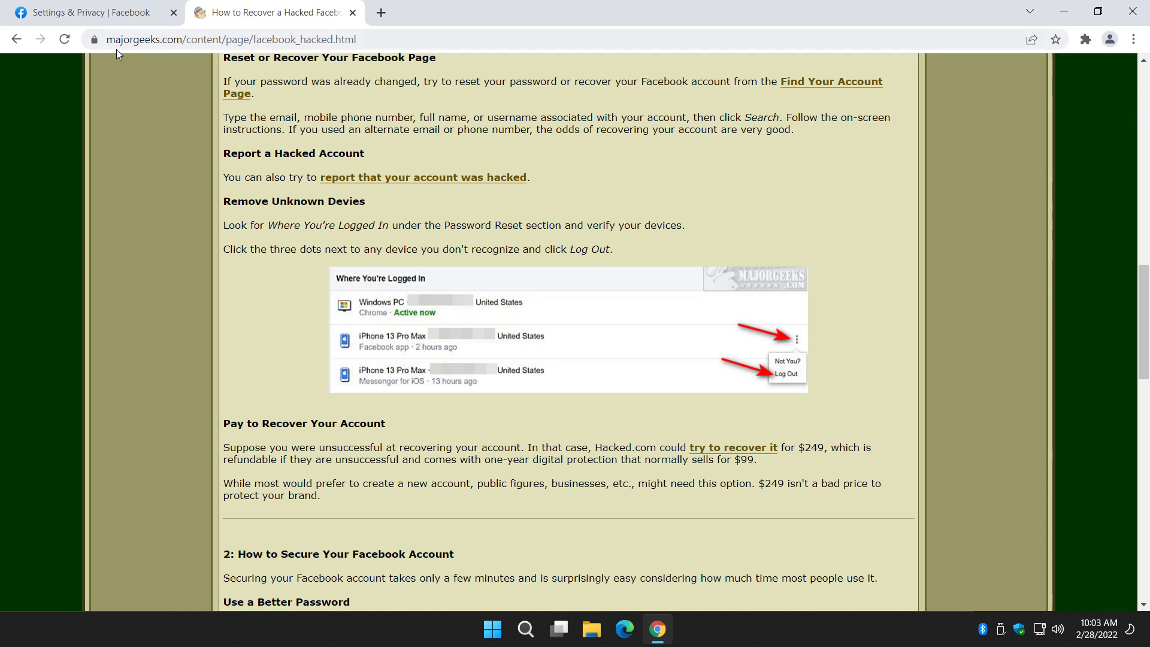
click(123, 15)
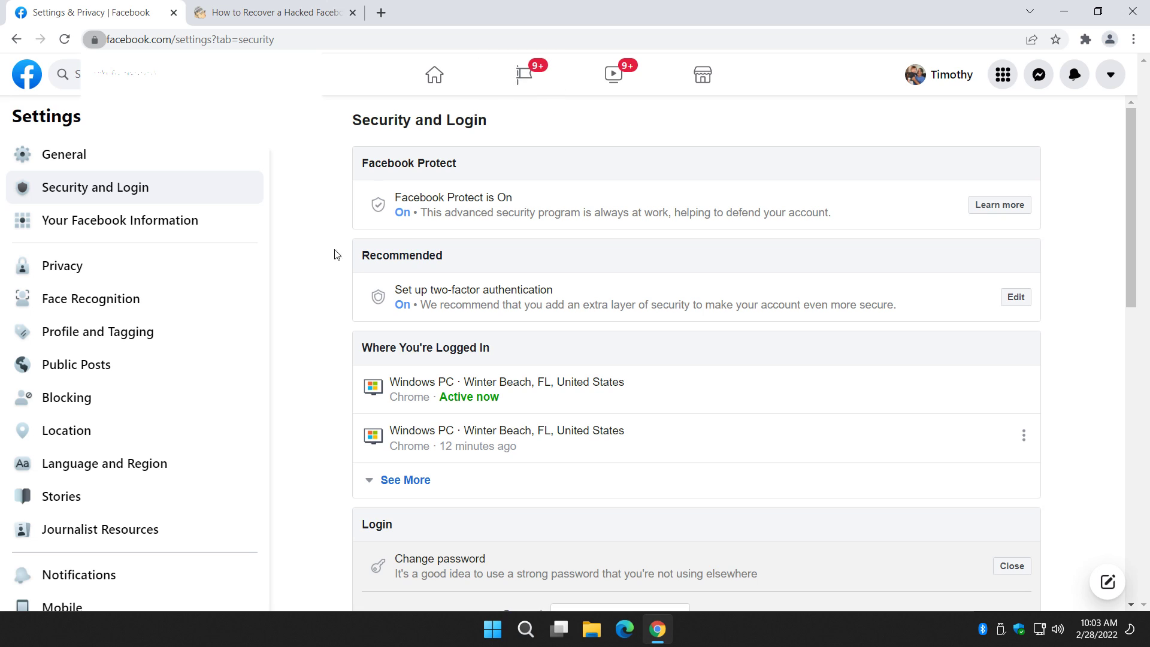
Step: Expand Where You're Logged In and open the Linked Oculus Account session's options menu
scroll(452, 384, down, 2)
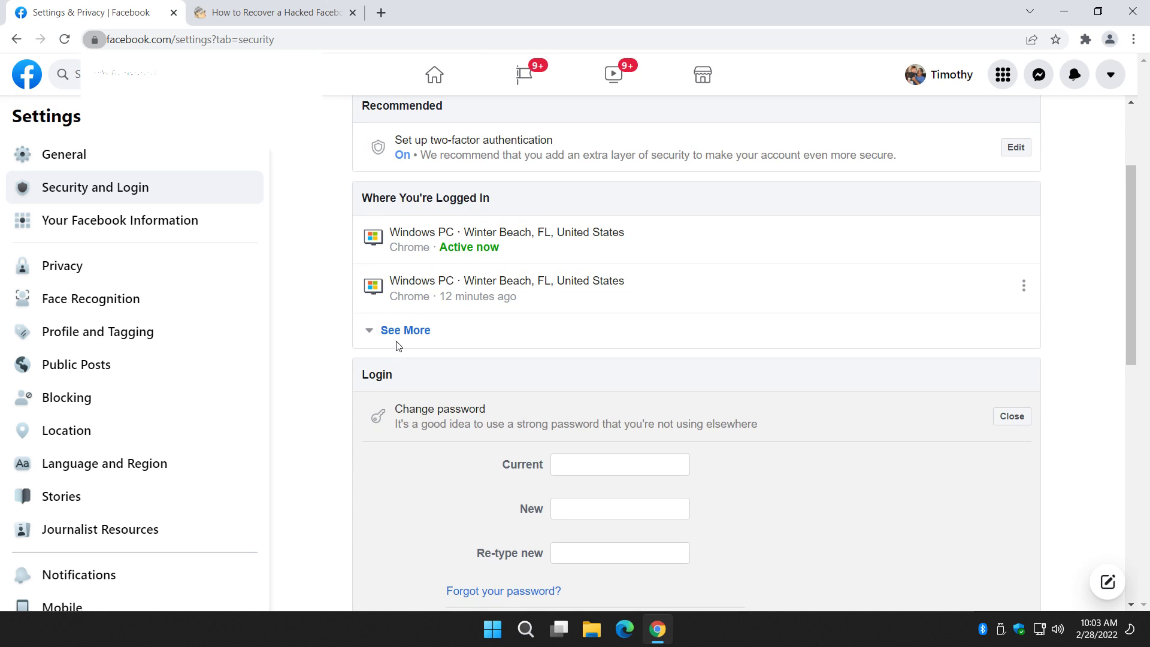
click(405, 330)
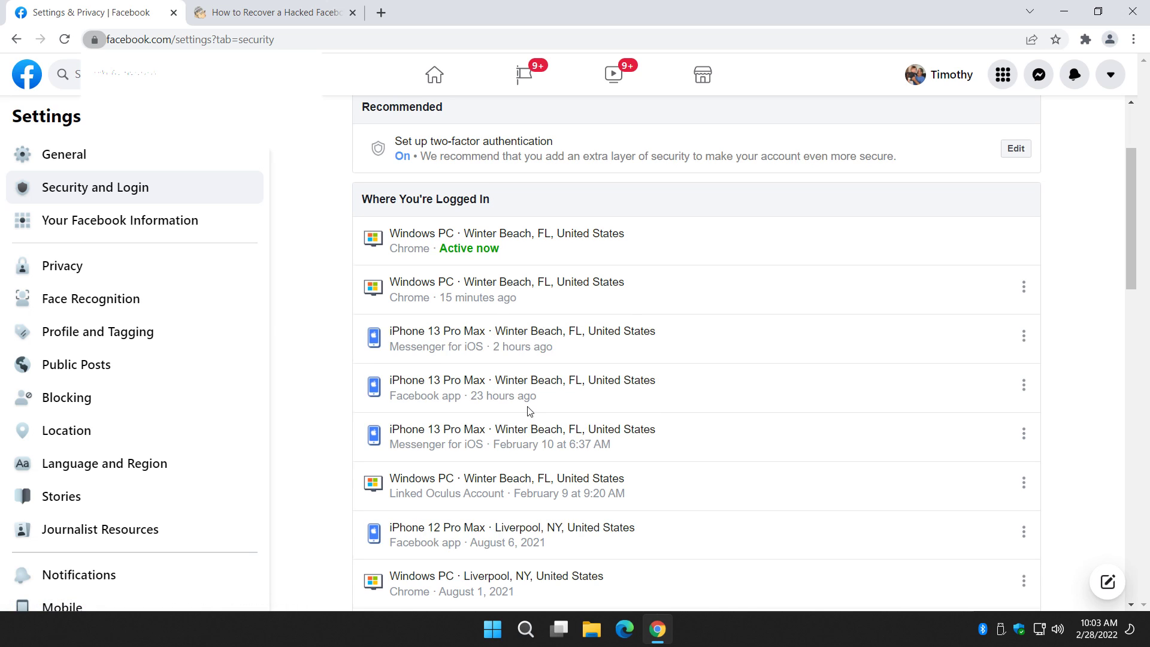
scroll(529, 402, up, 1)
scroll(623, 420, down, 1)
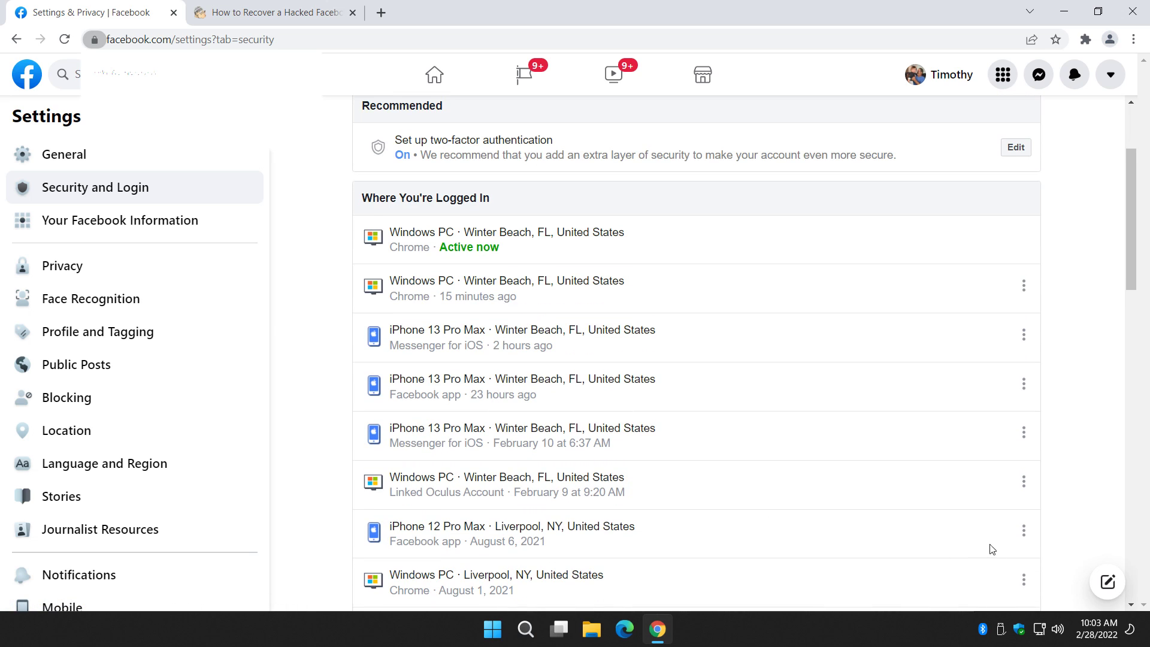
click(1025, 482)
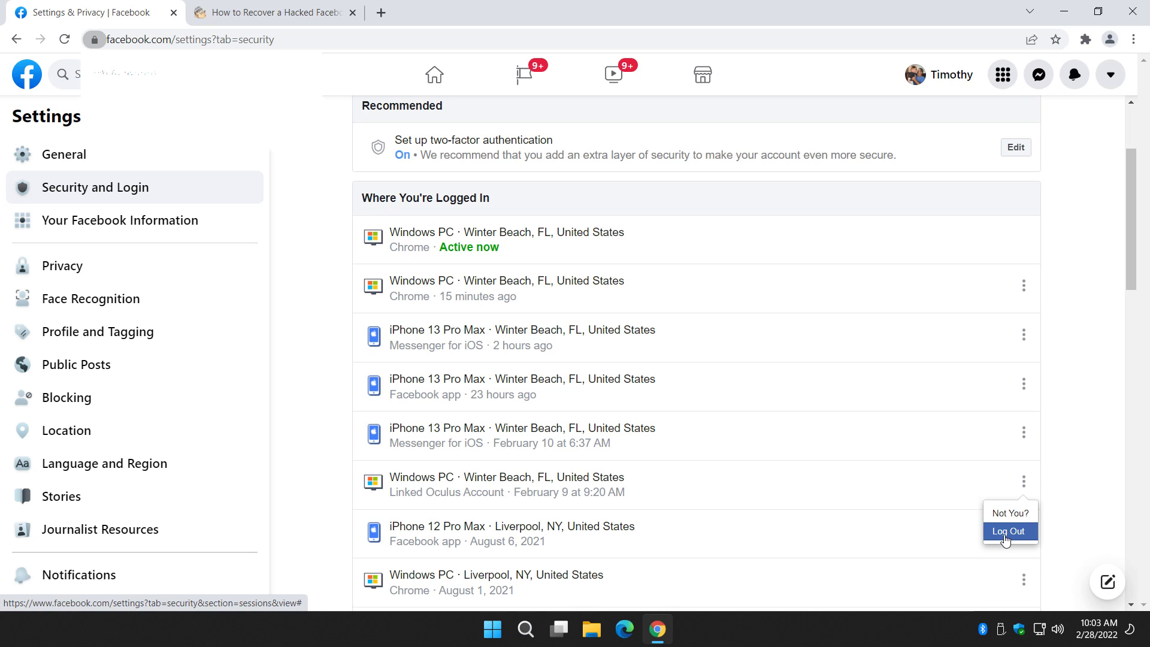
Step: Log out the Linked Oculus Account and iPhone 12 Pro Max sessions
click(1006, 533)
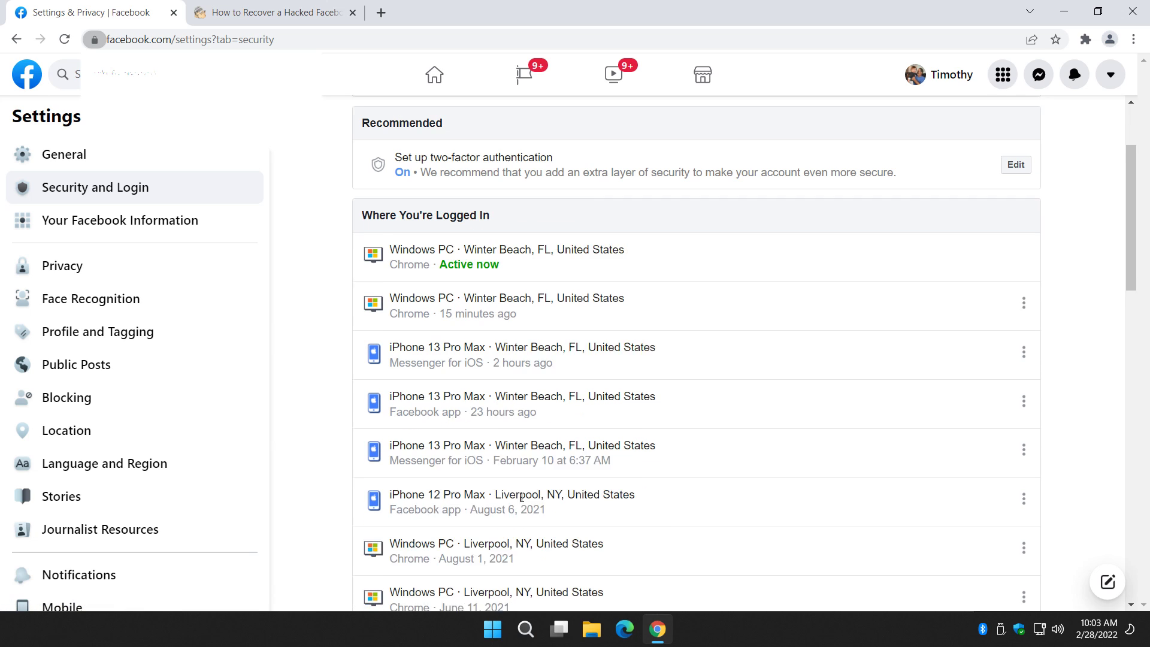
click(1024, 482)
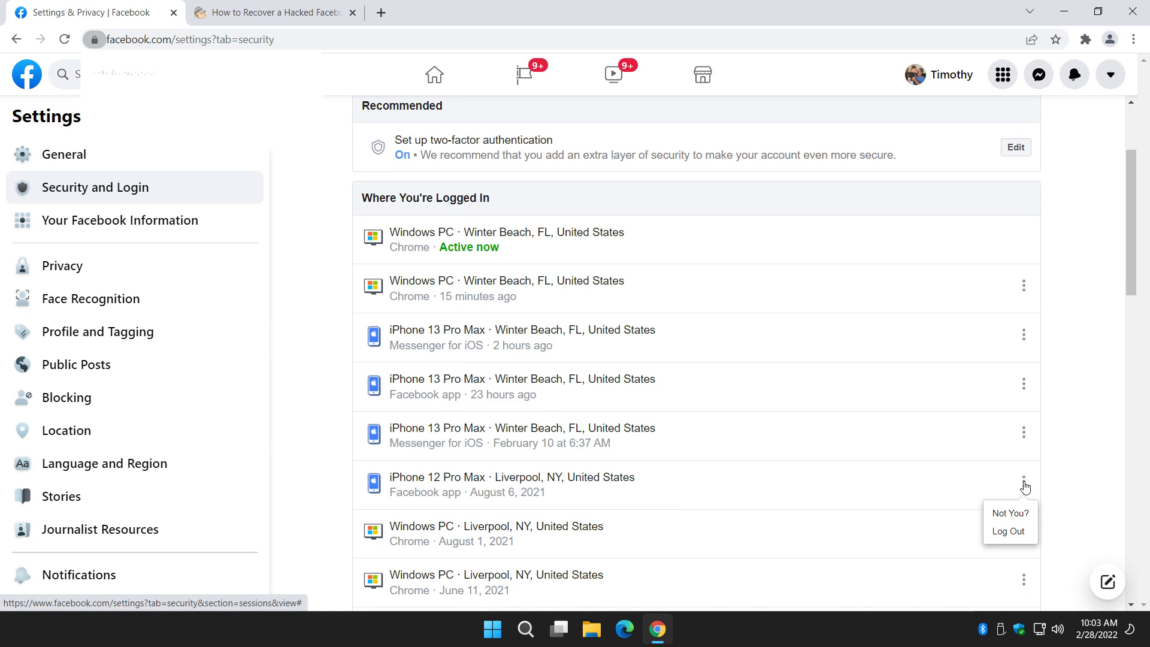
click(1009, 532)
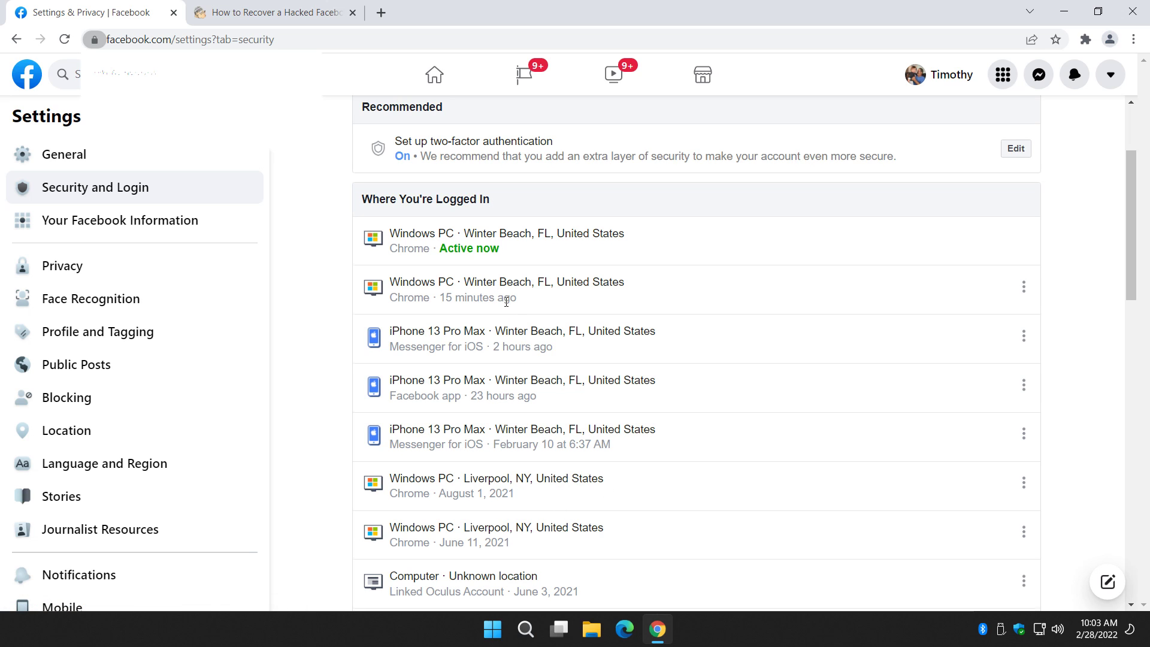
scroll(509, 306, up, 3)
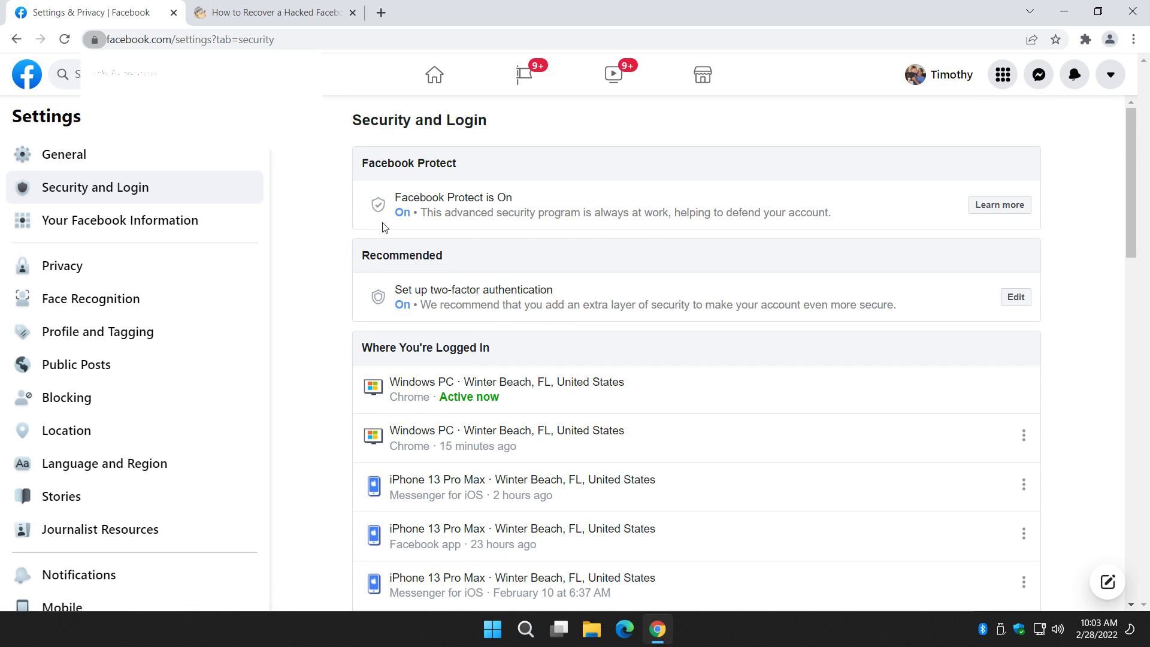
Step: Follow the MajorGeeks guide's 'try to recover it' link to Hacked.com's paid recovery page
click(263, 18)
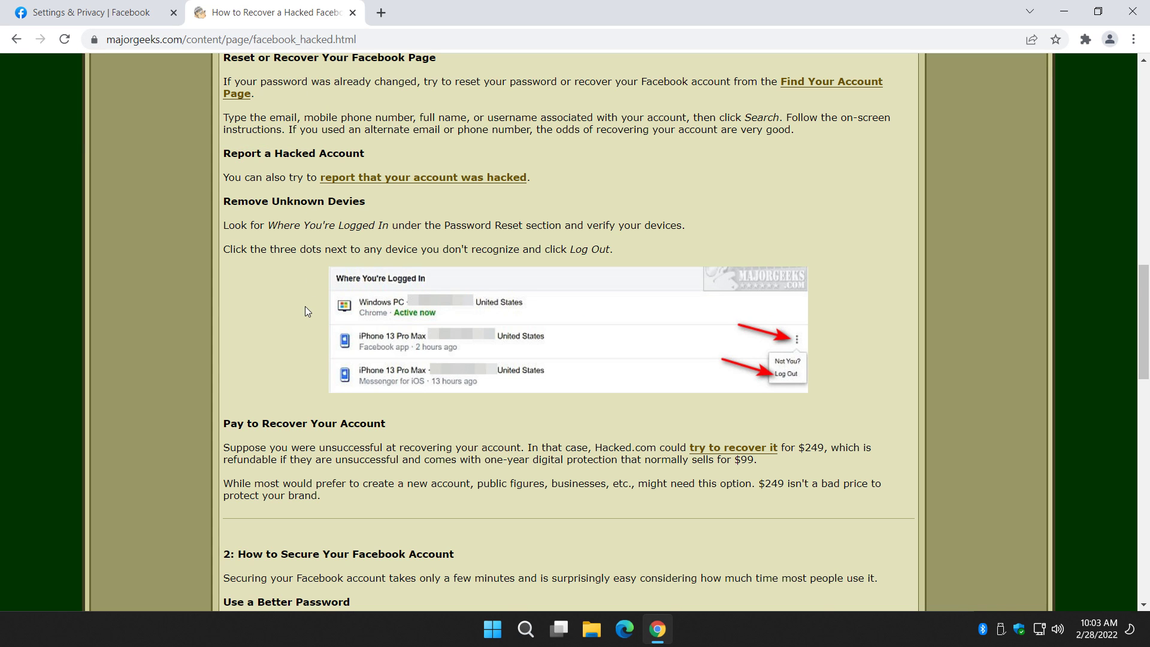
scroll(306, 311, down, 1)
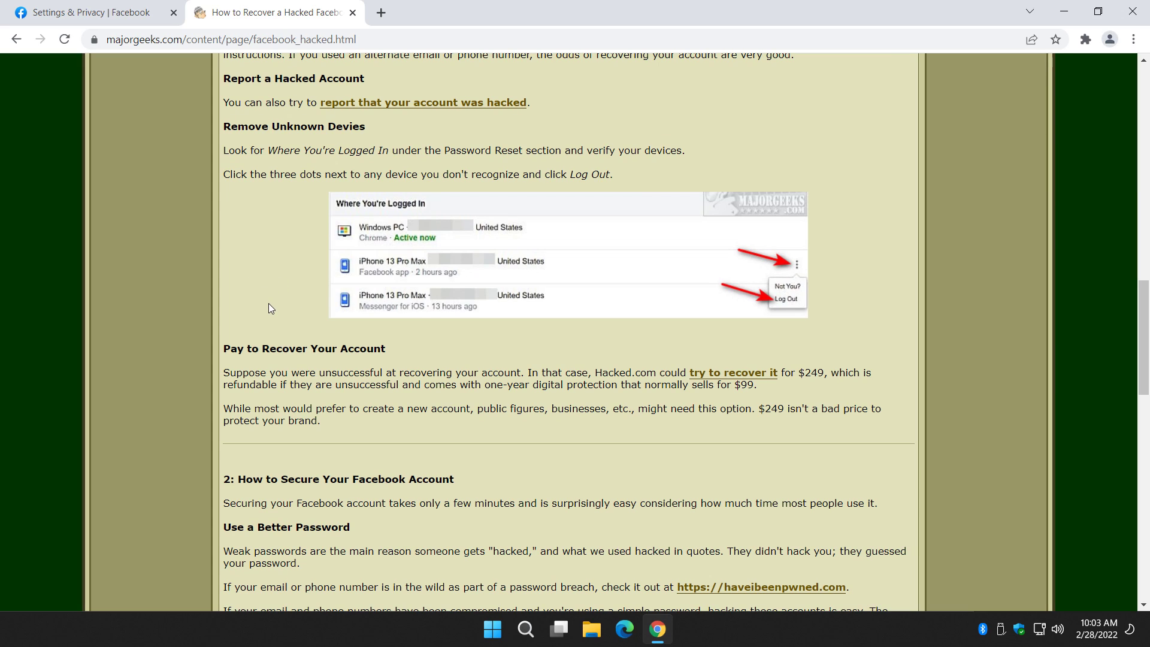
click(749, 372)
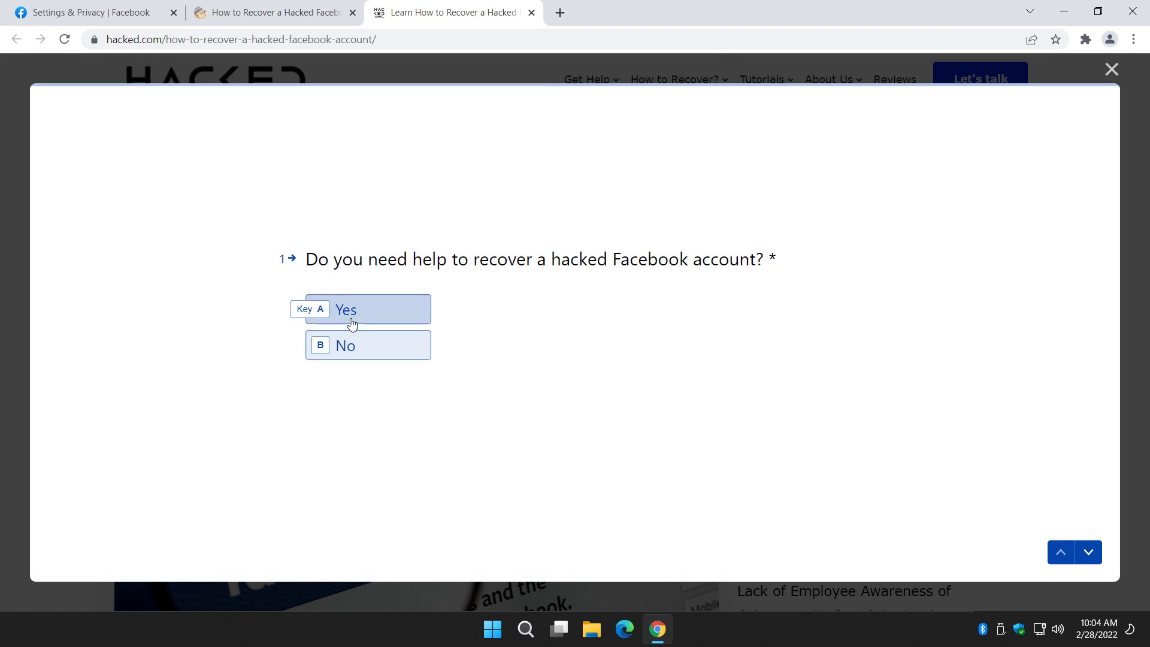
Step: Answer Yes on the Hacked.com recovery questionnaire, then close the Hacked.com tab
click(352, 324)
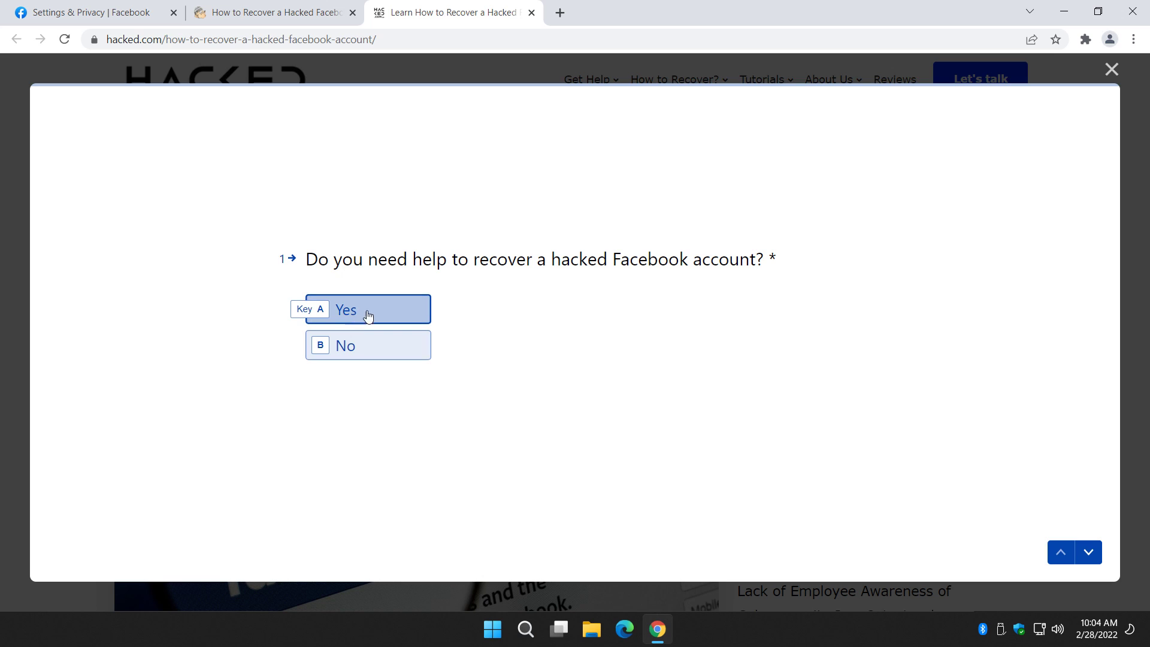
middle_click(501, 22)
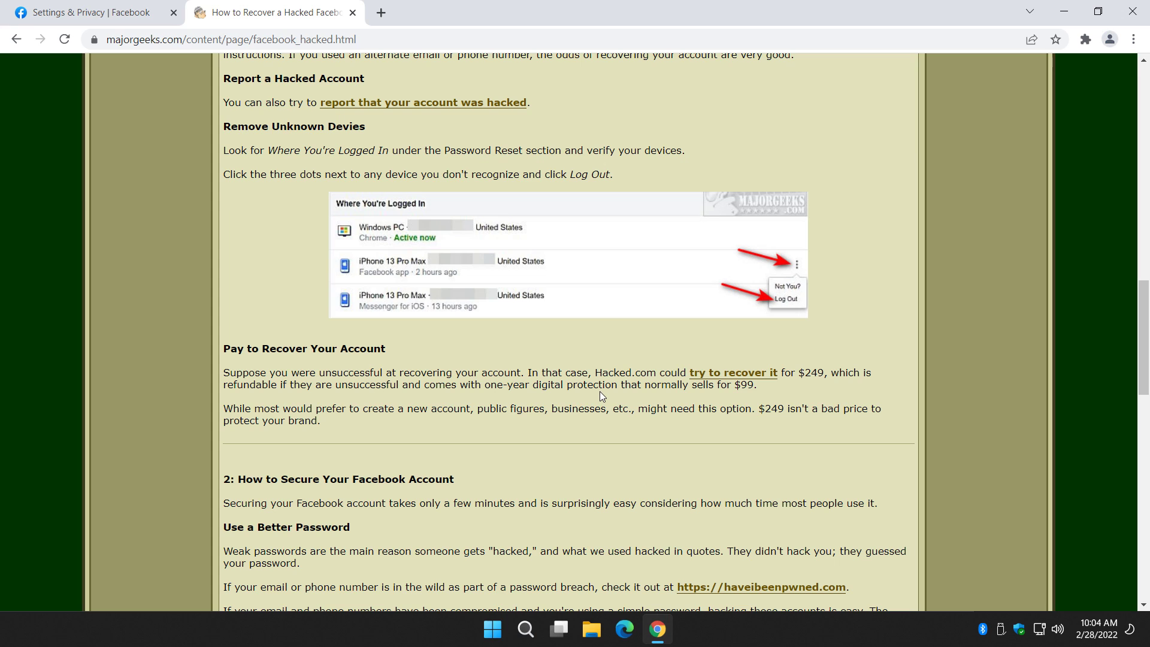
scroll(527, 375, down, 1)
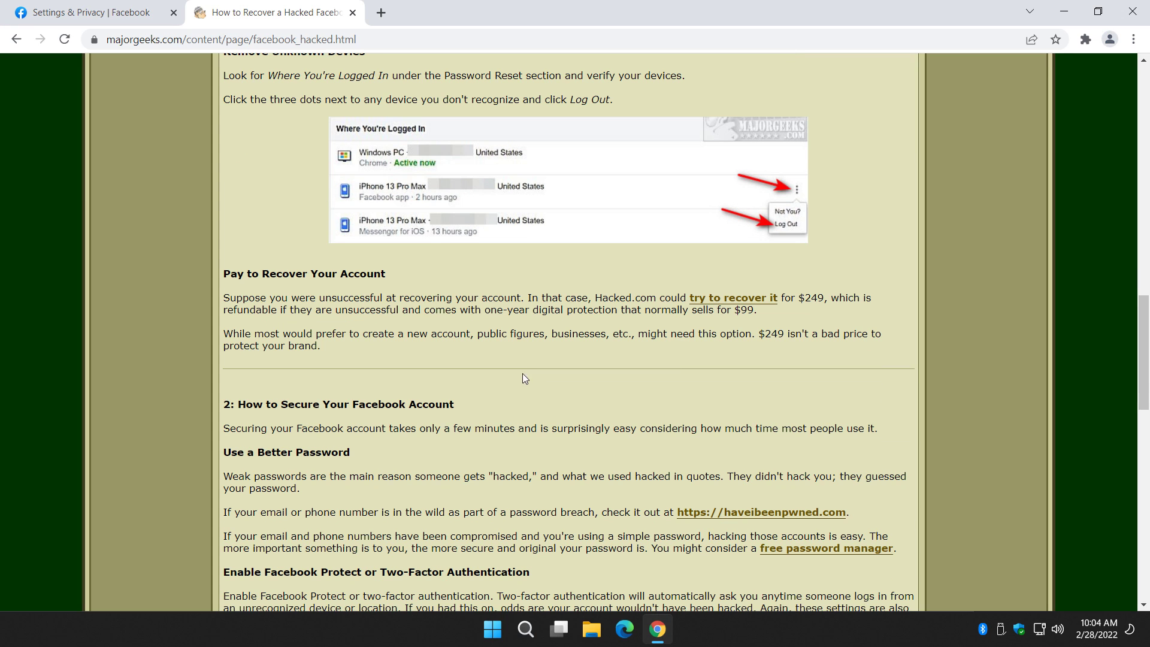
scroll(506, 373, down, 2)
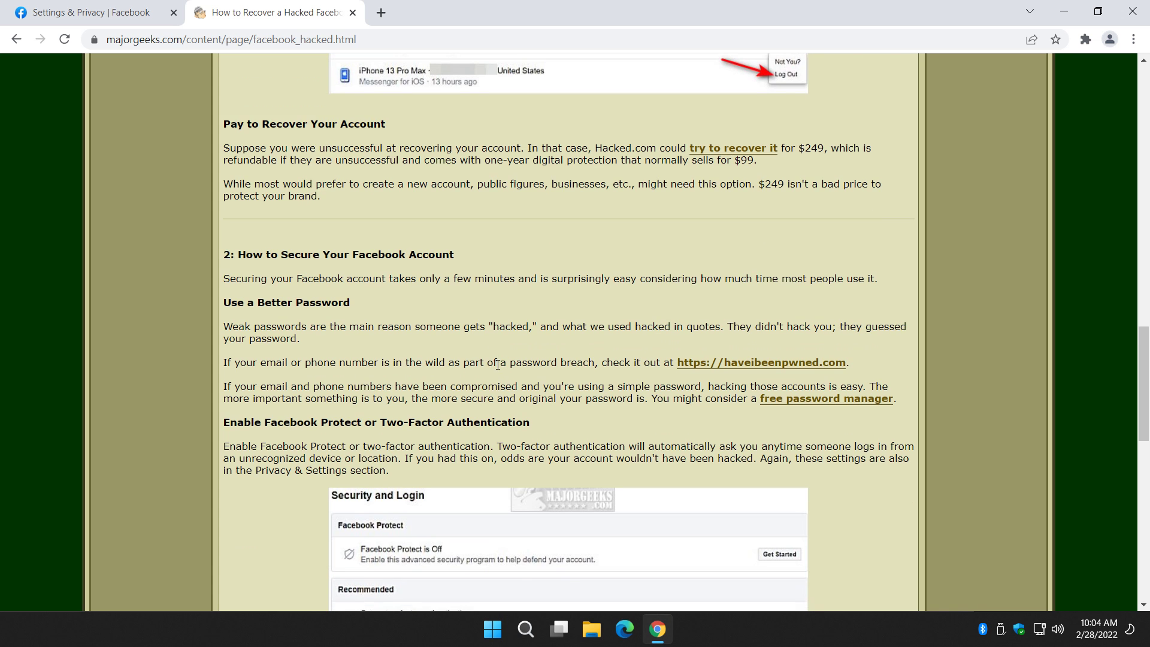
scroll(498, 364, down, 2)
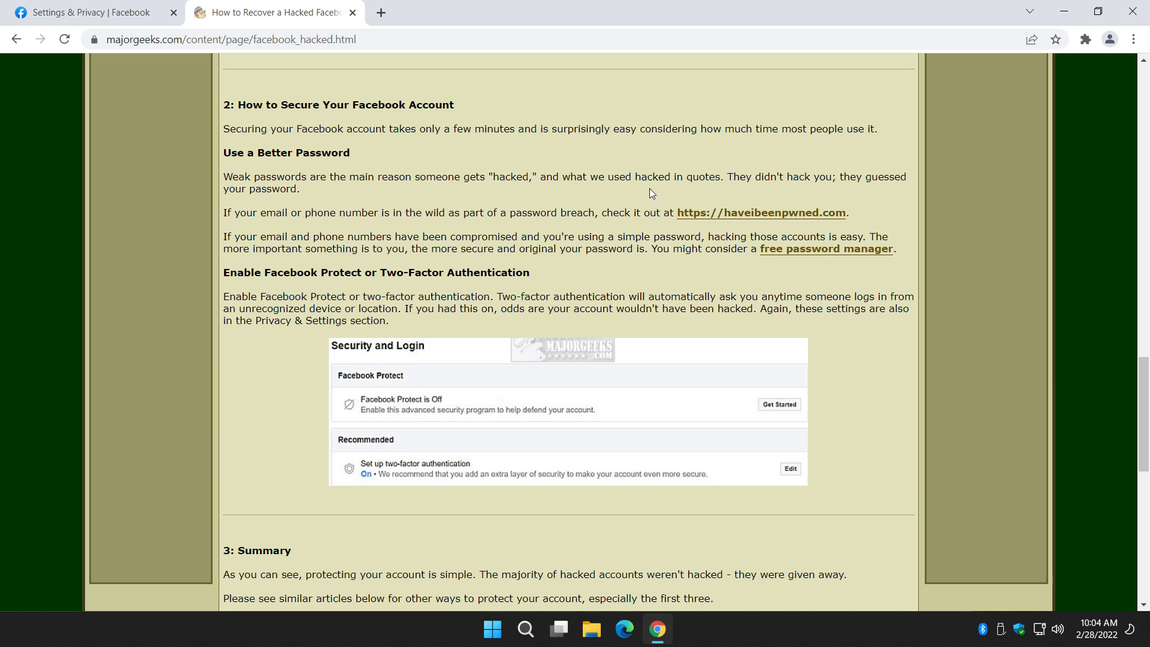
click(796, 216)
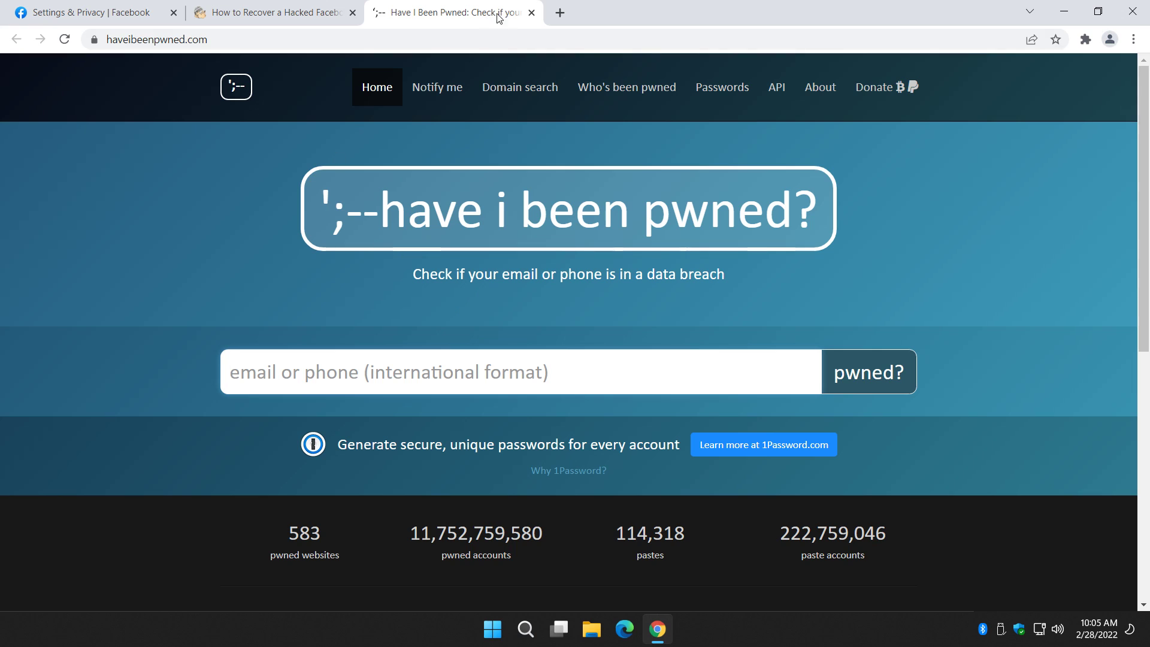
click(532, 13)
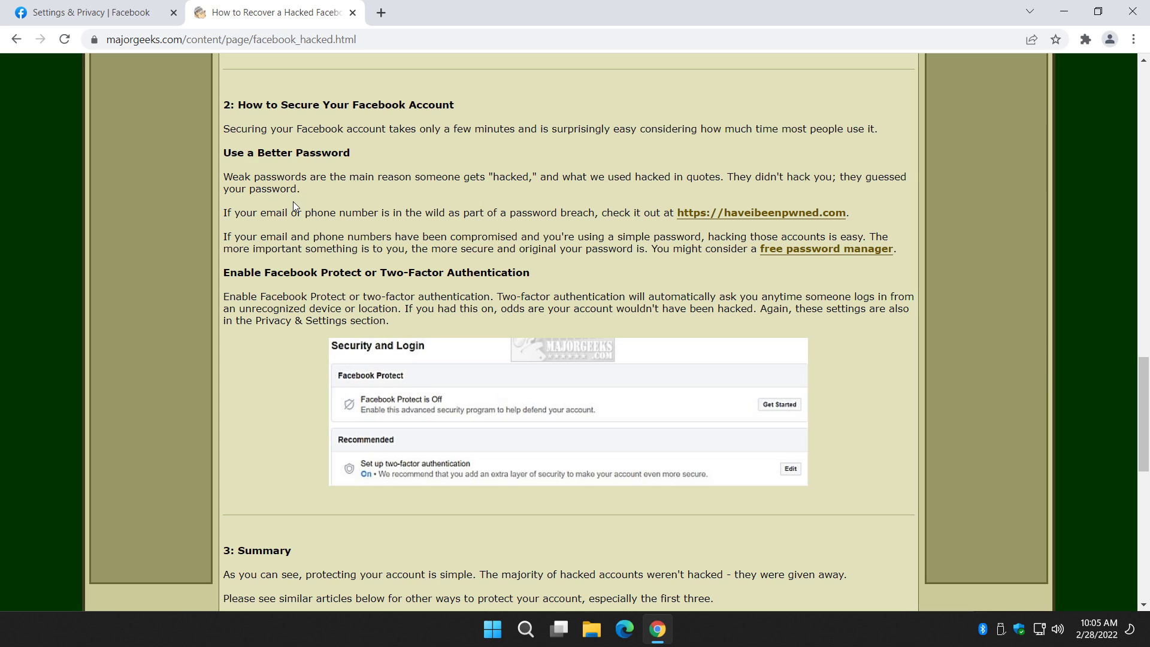
Step: Skim the '6 Best Password Managers' article, close it, and scroll to 'Enable Facebook Protect or Two-Factor Authentication'
click(816, 248)
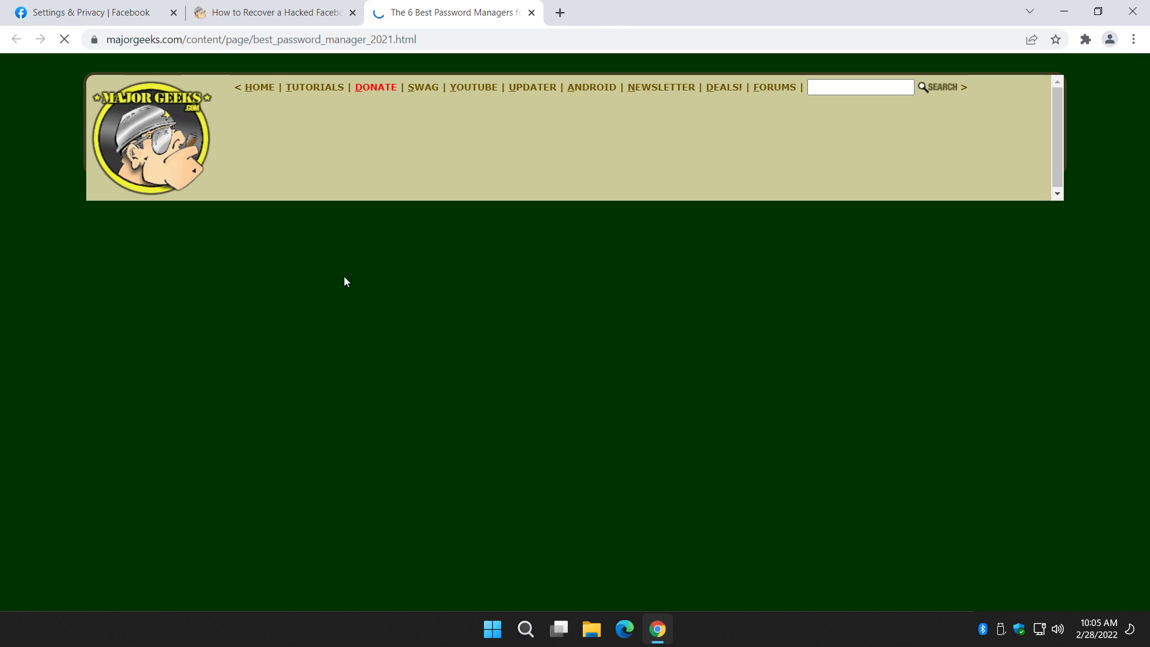
scroll(349, 285, down, 1)
scroll(349, 287, down, 2)
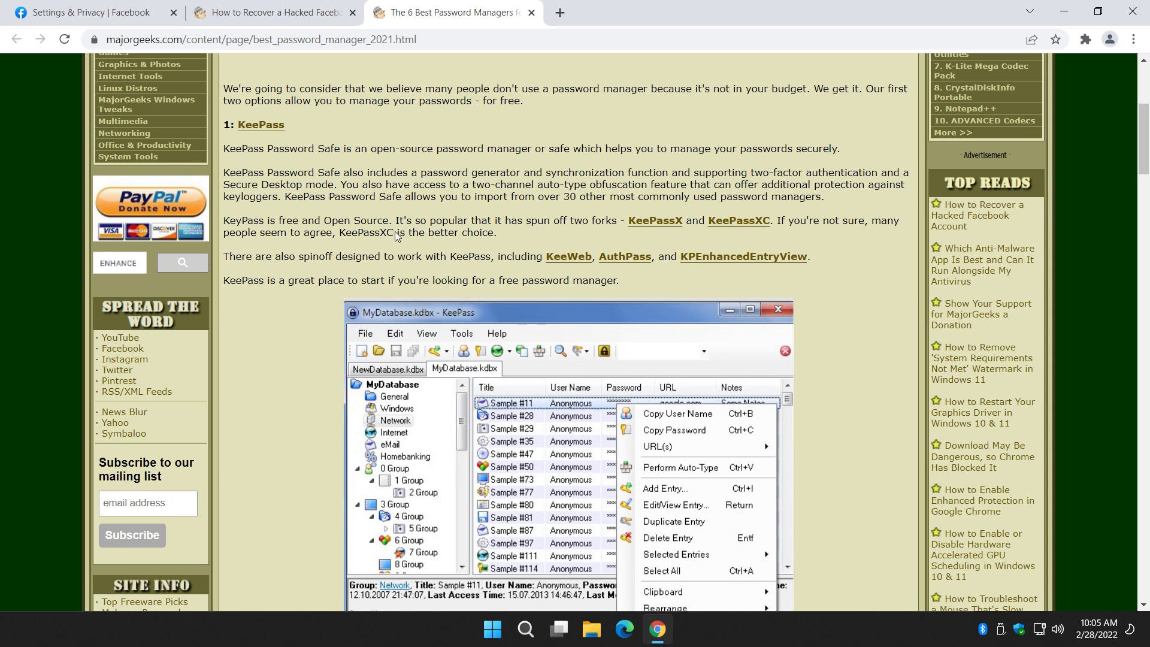
scroll(353, 249, down, 4)
scroll(337, 237, up, 9)
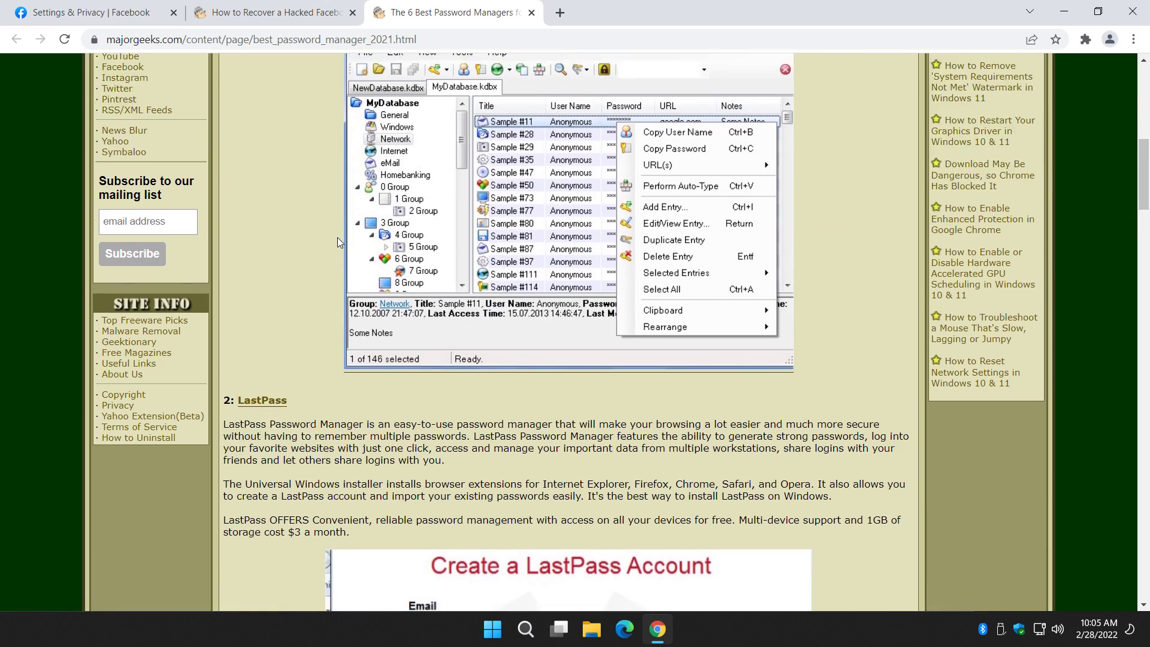
scroll(495, 285, down, 5)
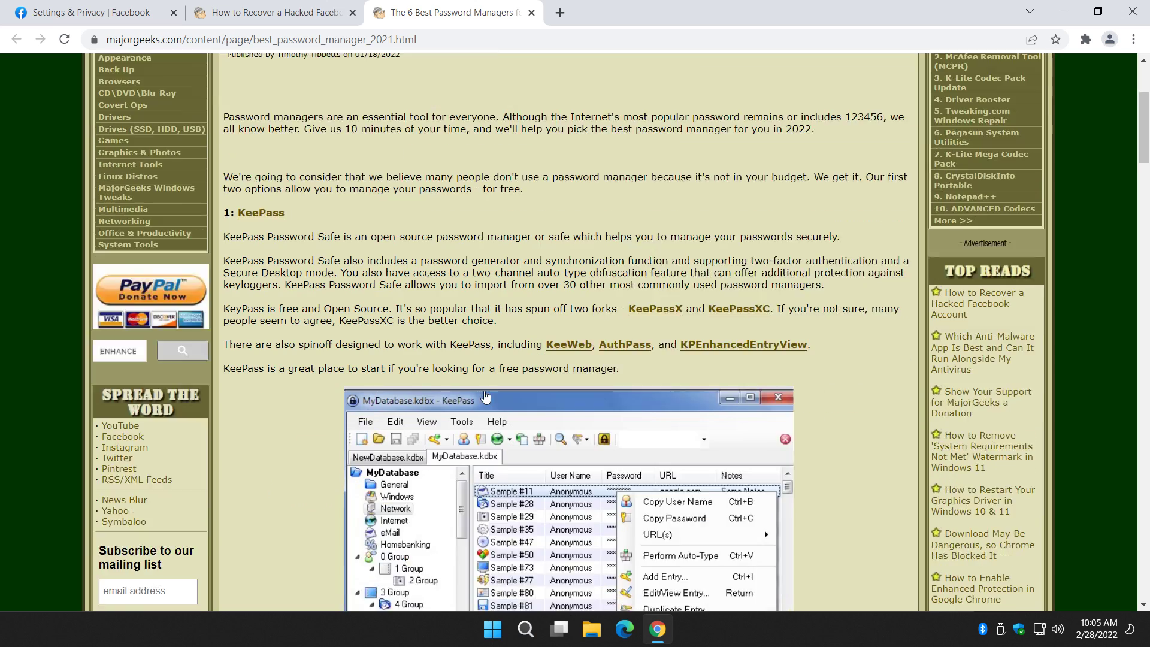
click(531, 13)
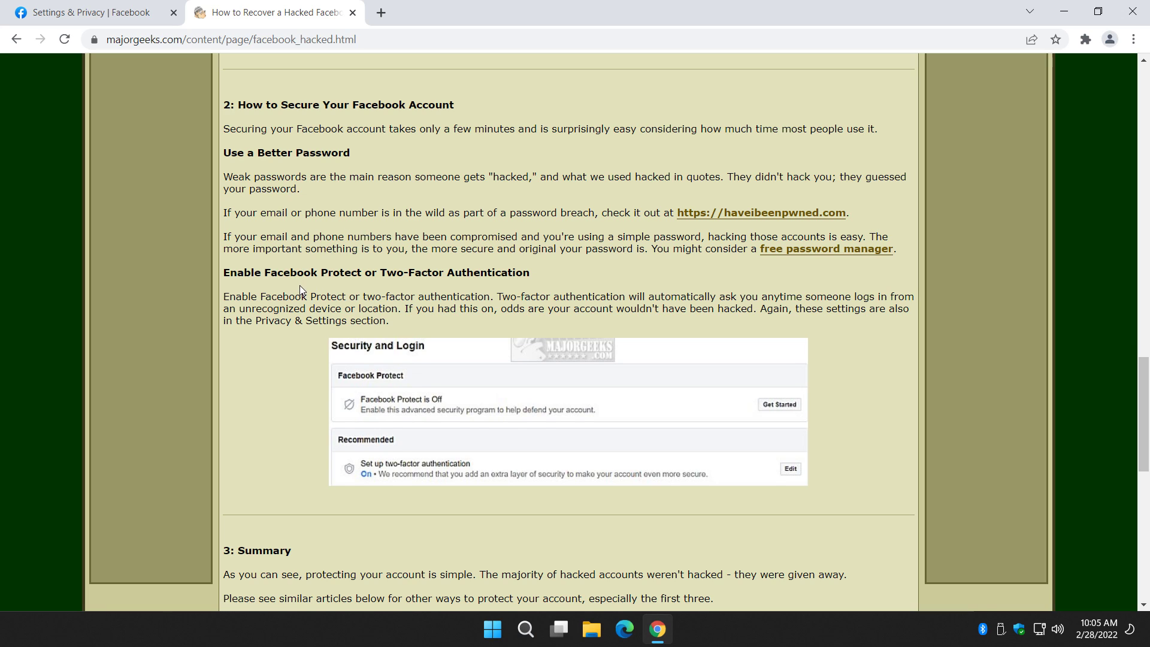
scroll(262, 229, down, 1)
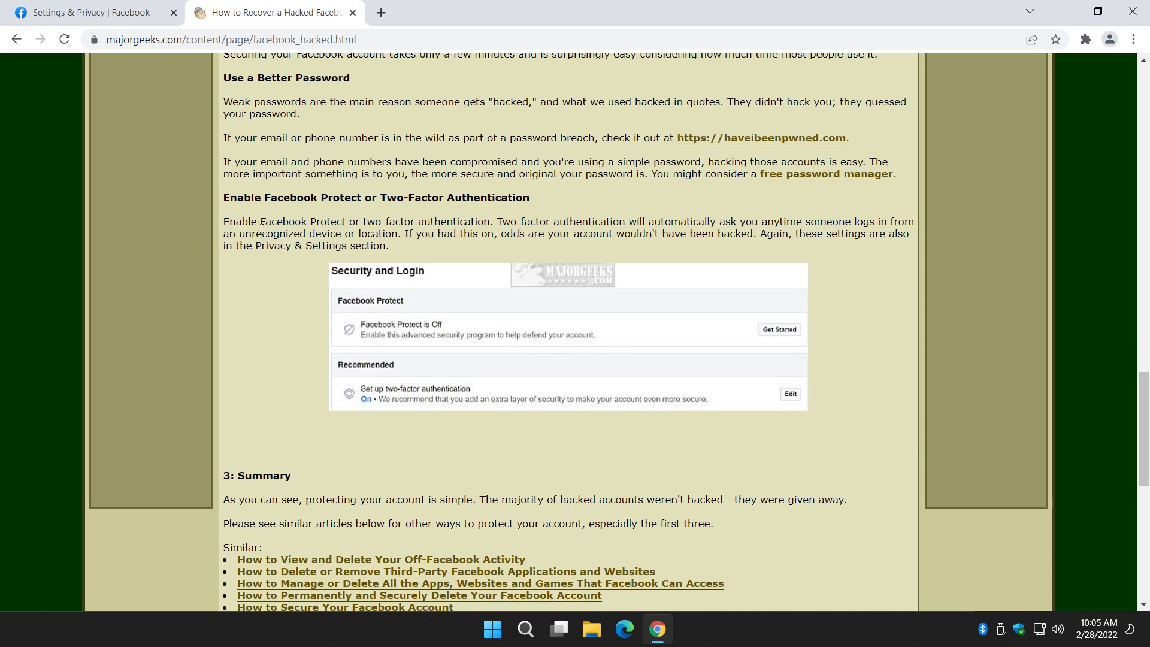
Step: Read the Facebook Protect details in Security and Login settings, then dismiss them
click(100, 15)
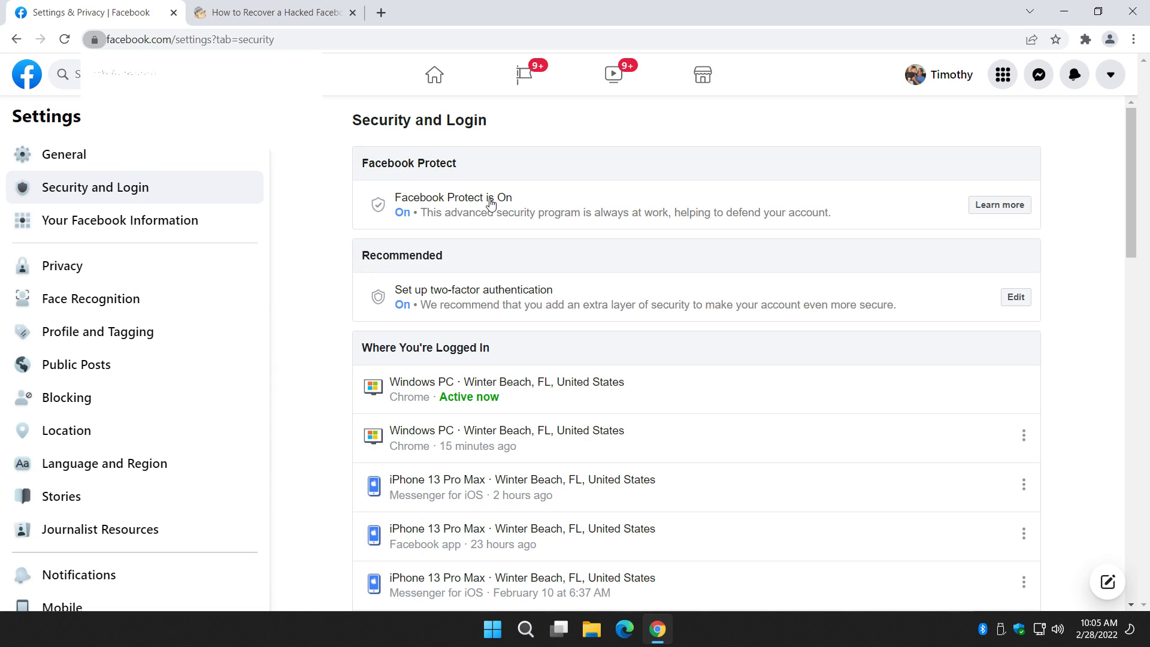
click(990, 211)
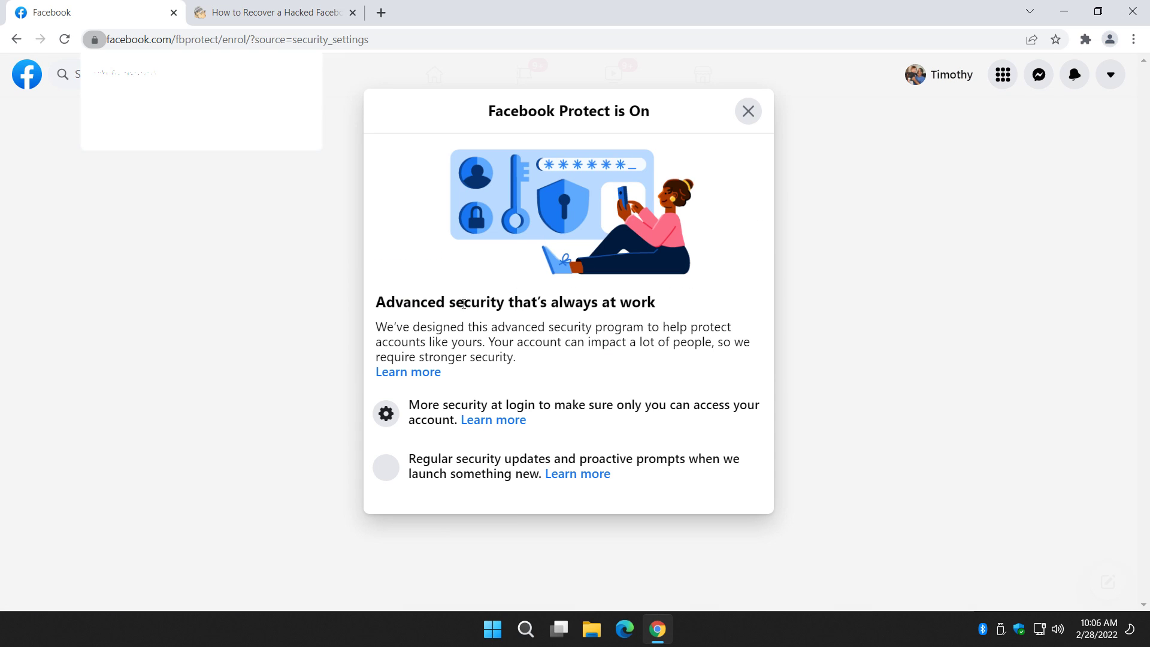
click(746, 112)
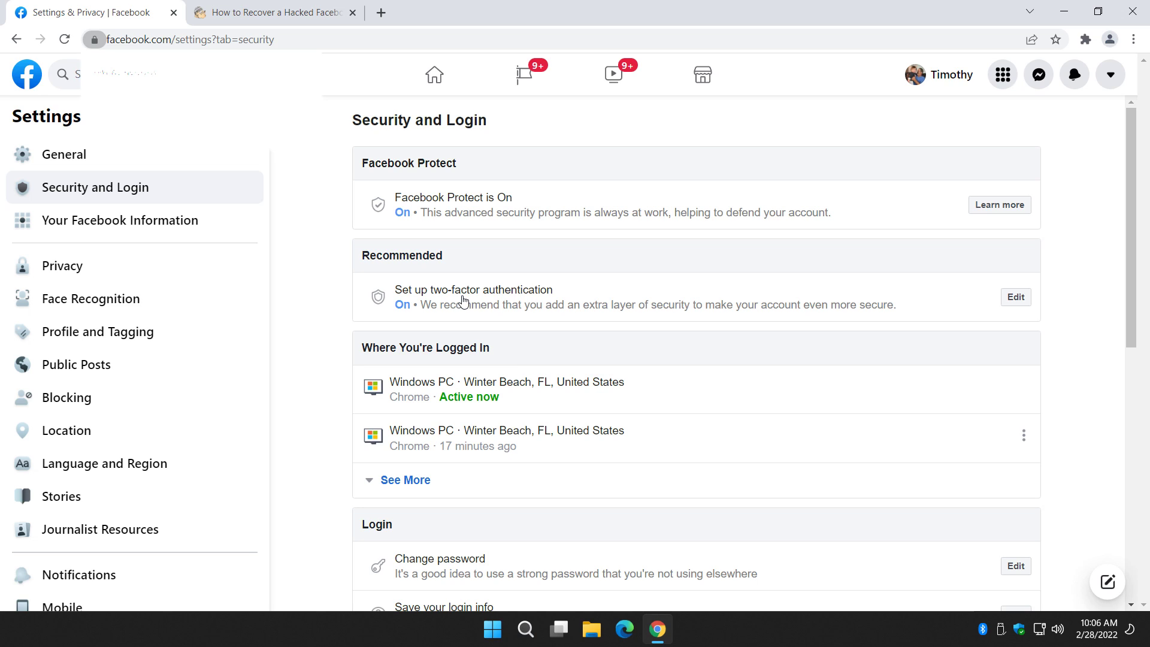
mouse_move(257, 6)
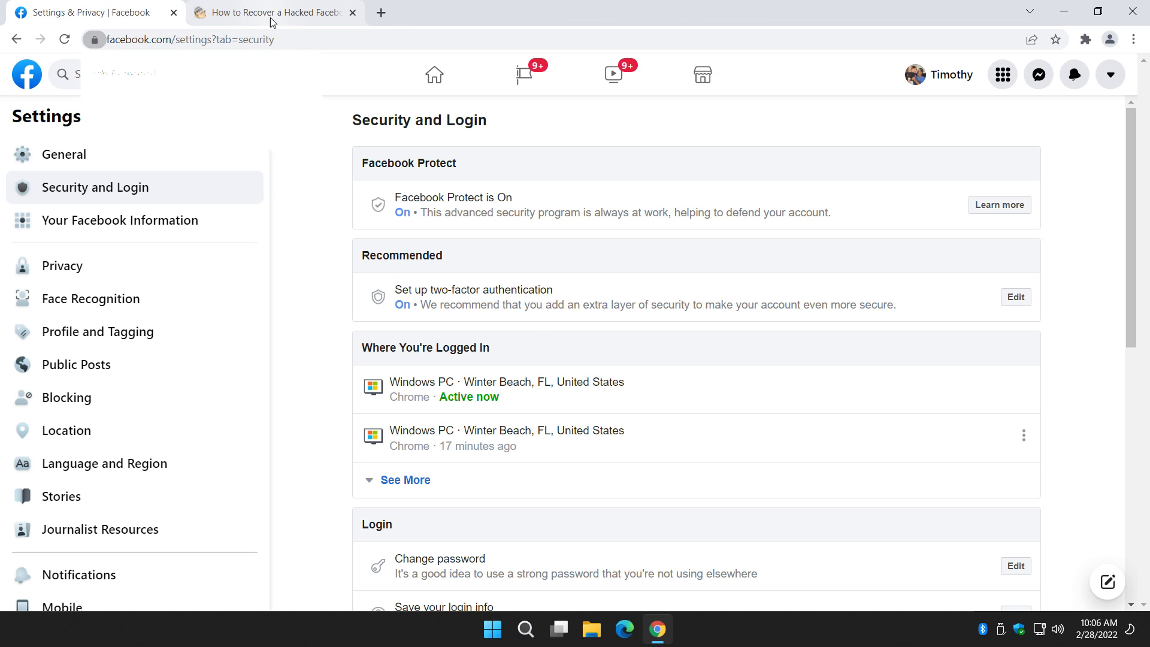
Step: Reread the guide's two-factor paragraph and its Where You're Logged In and Security sections
click(274, 13)
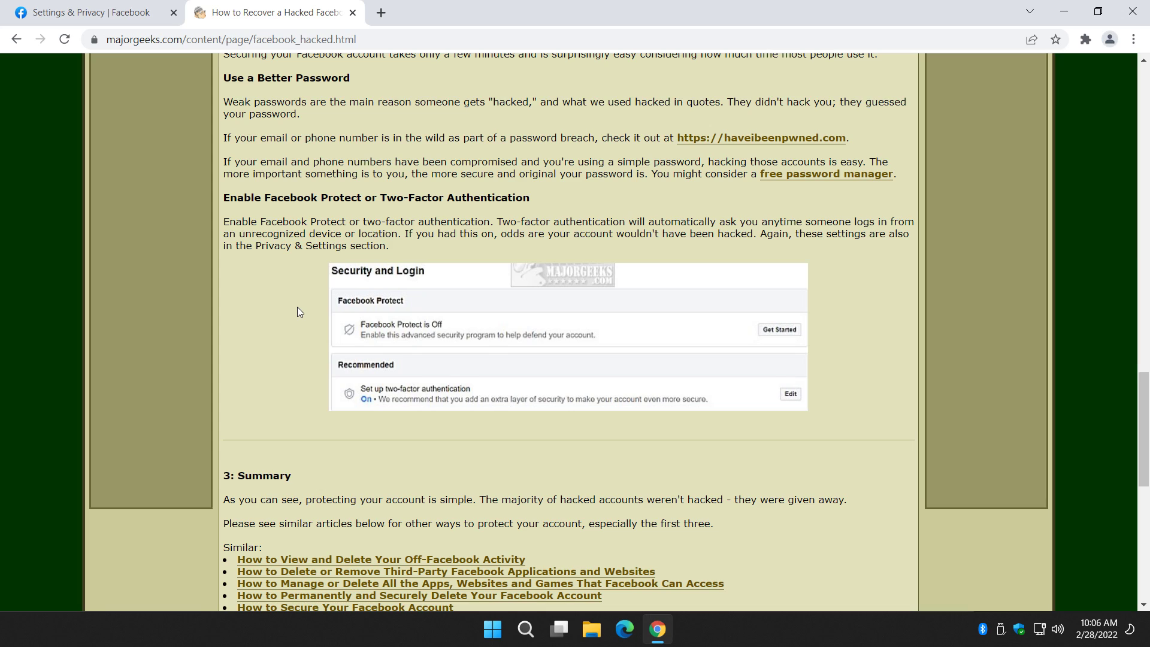
drag(478, 222, 490, 234)
click(490, 234)
scroll(280, 231, down, 2)
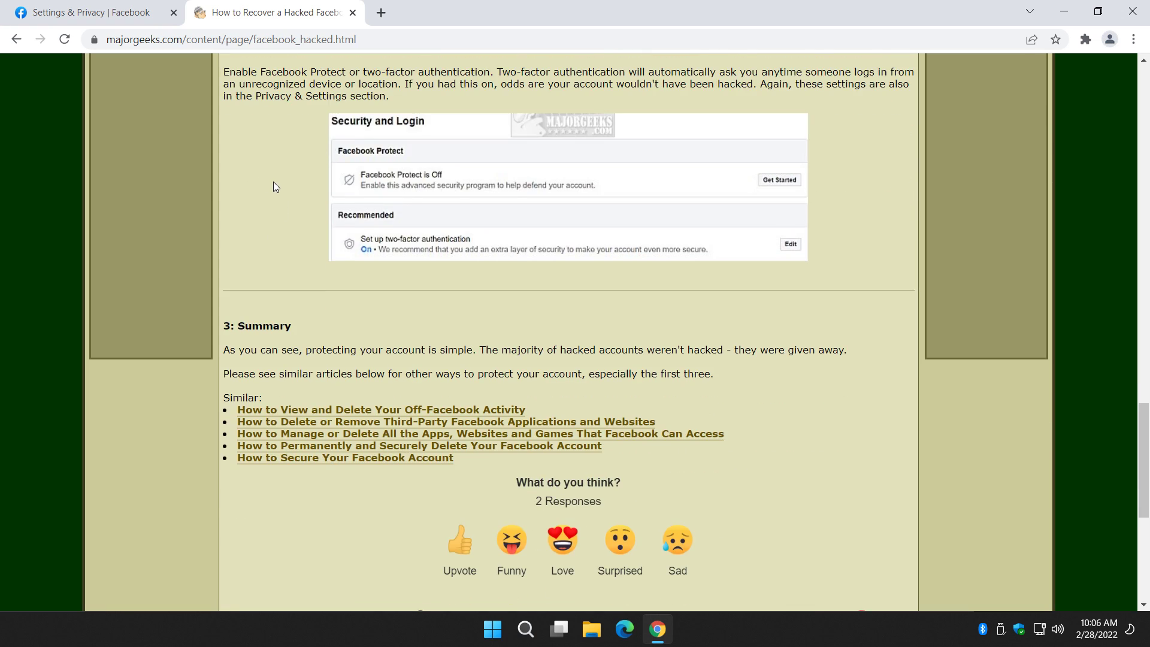
scroll(273, 181, up, 3)
scroll(283, 205, down, 1)
scroll(283, 205, up, 5)
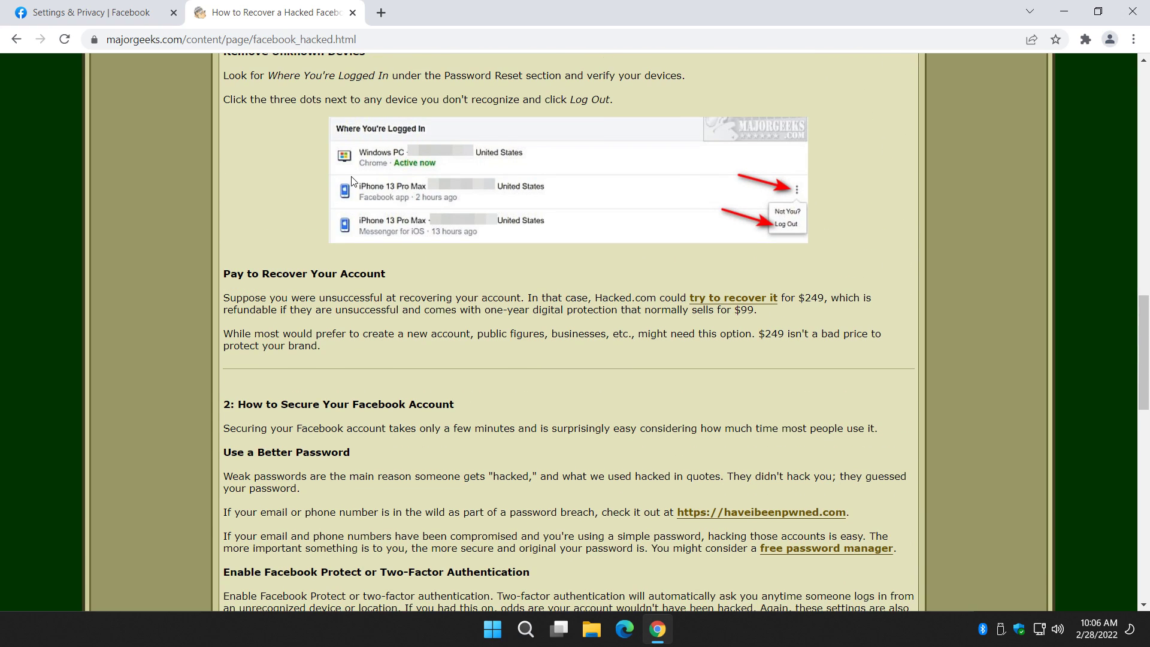
scroll(350, 178, down, 4)
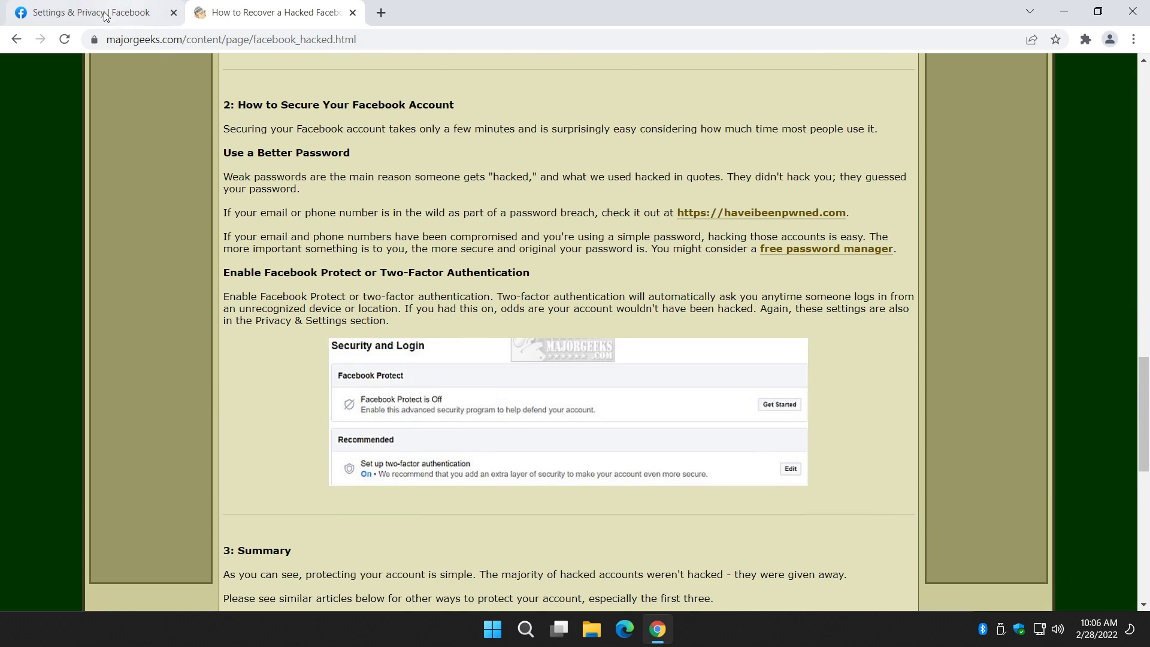
click(96, 13)
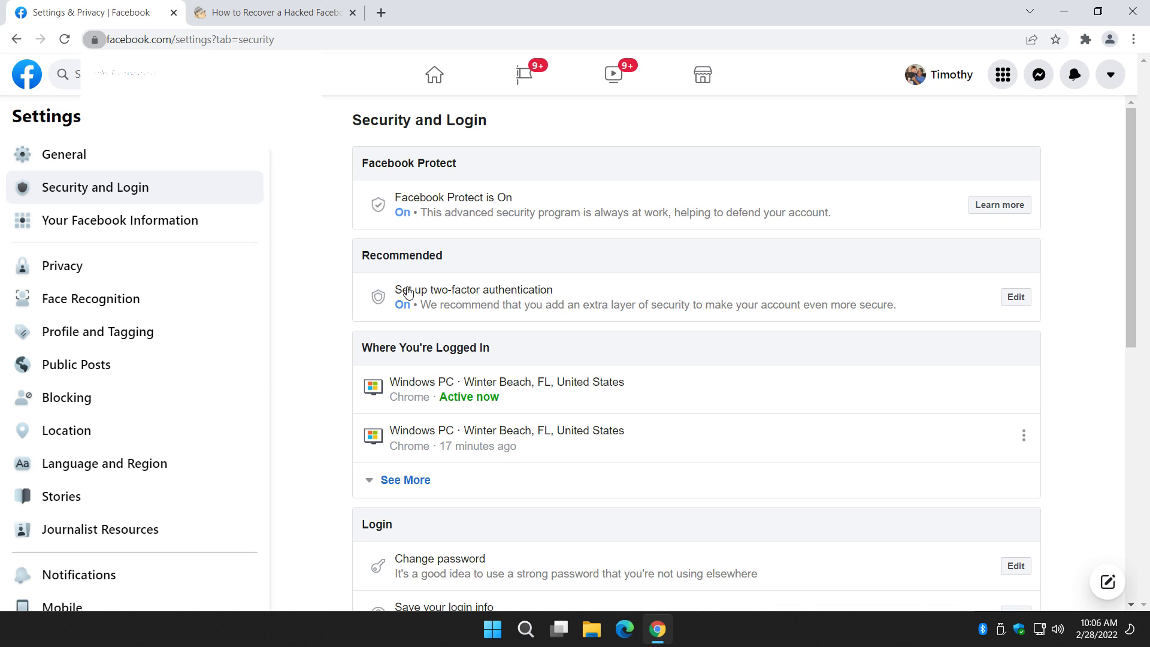
Step: Look over Facebook's Security and Login page, then scroll the guide down to its Summary
scroll(587, 403, down, 2)
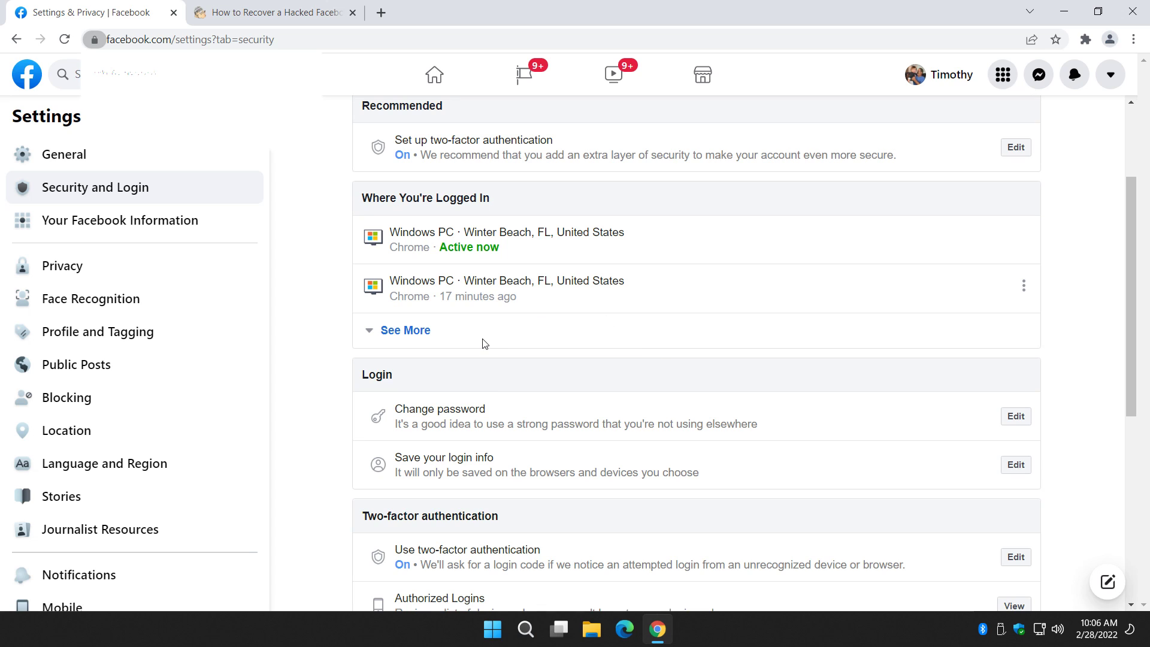
scroll(492, 344, up, 1)
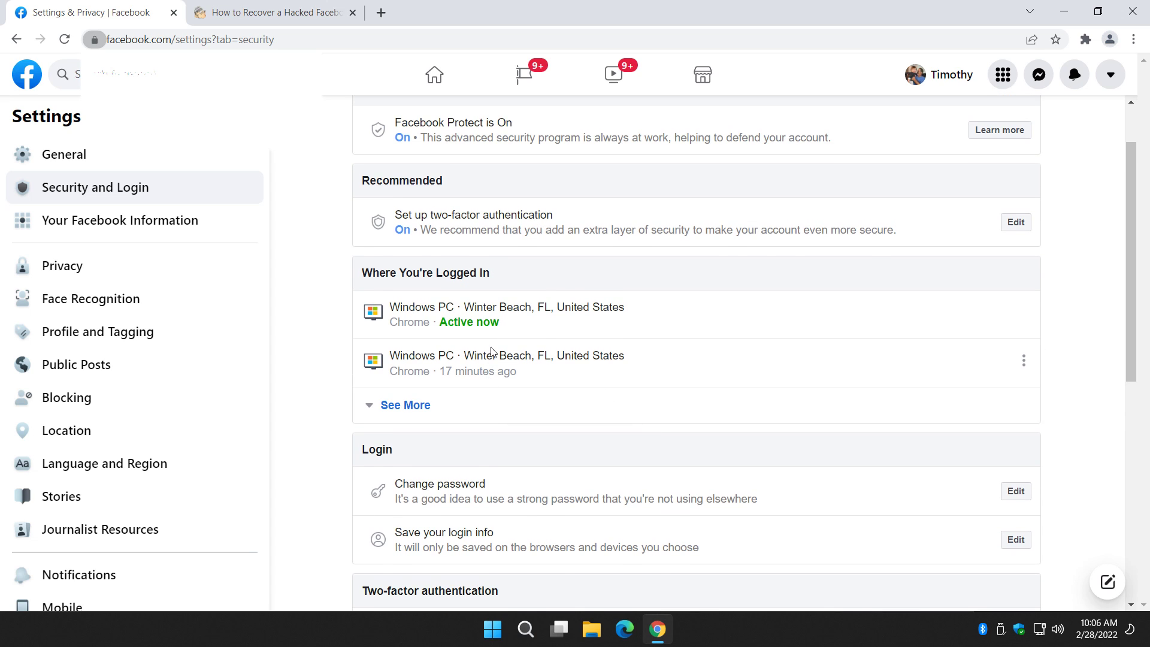
click(316, 12)
scroll(409, 206, down, 4)
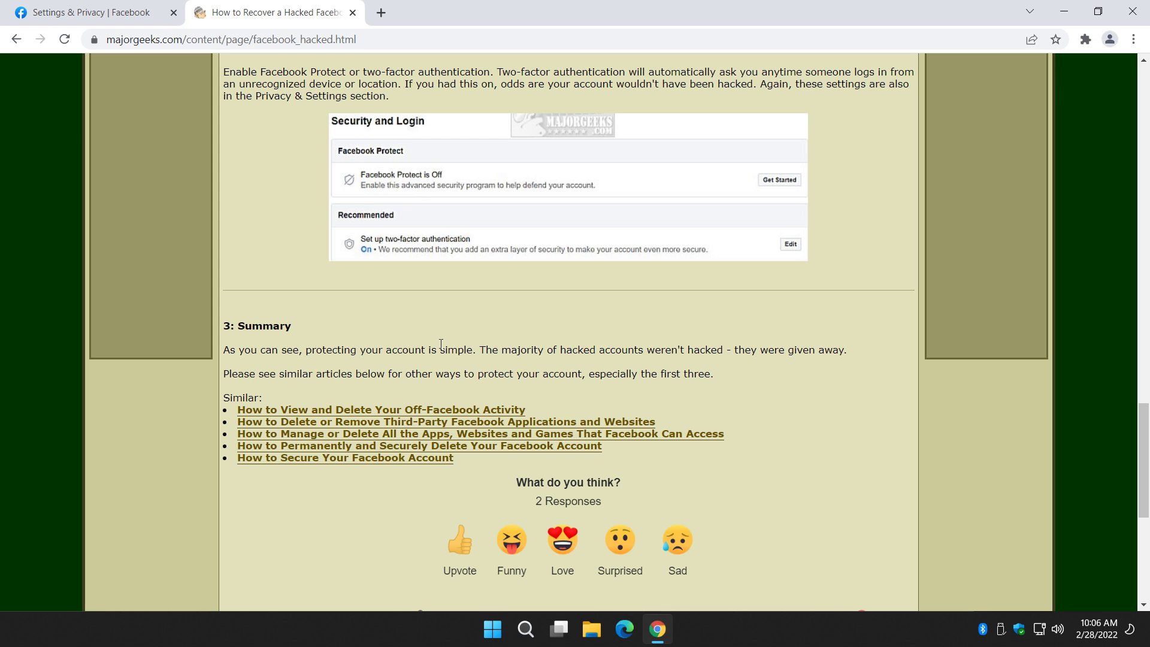
scroll(441, 344, up, 6)
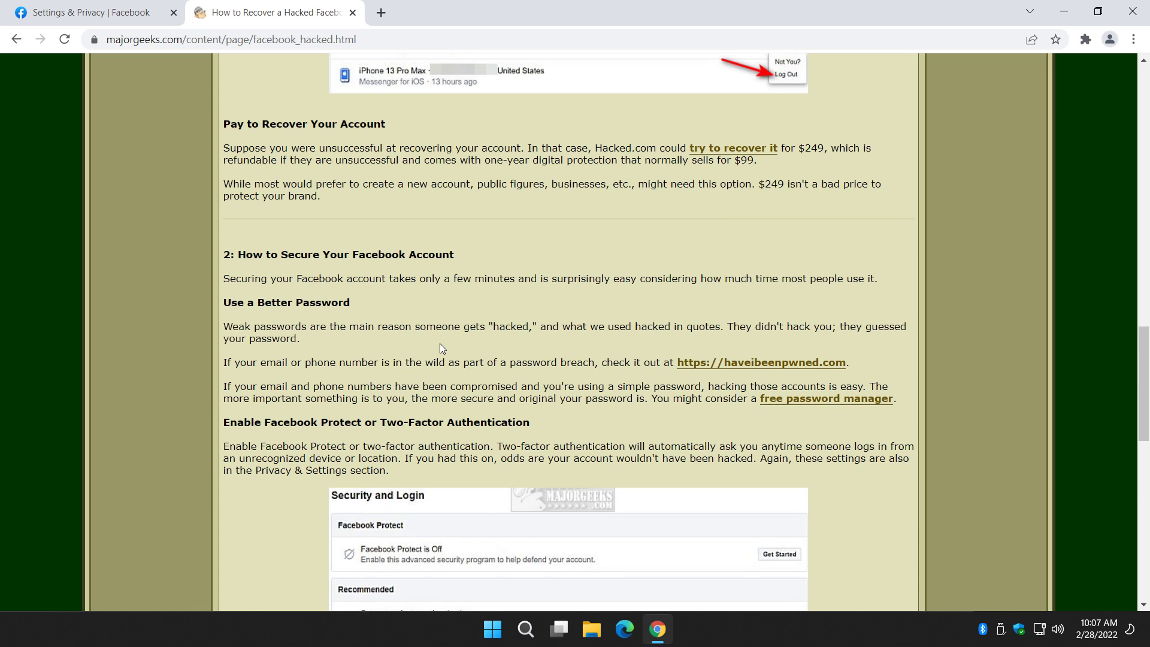
scroll(440, 344, up, 5)
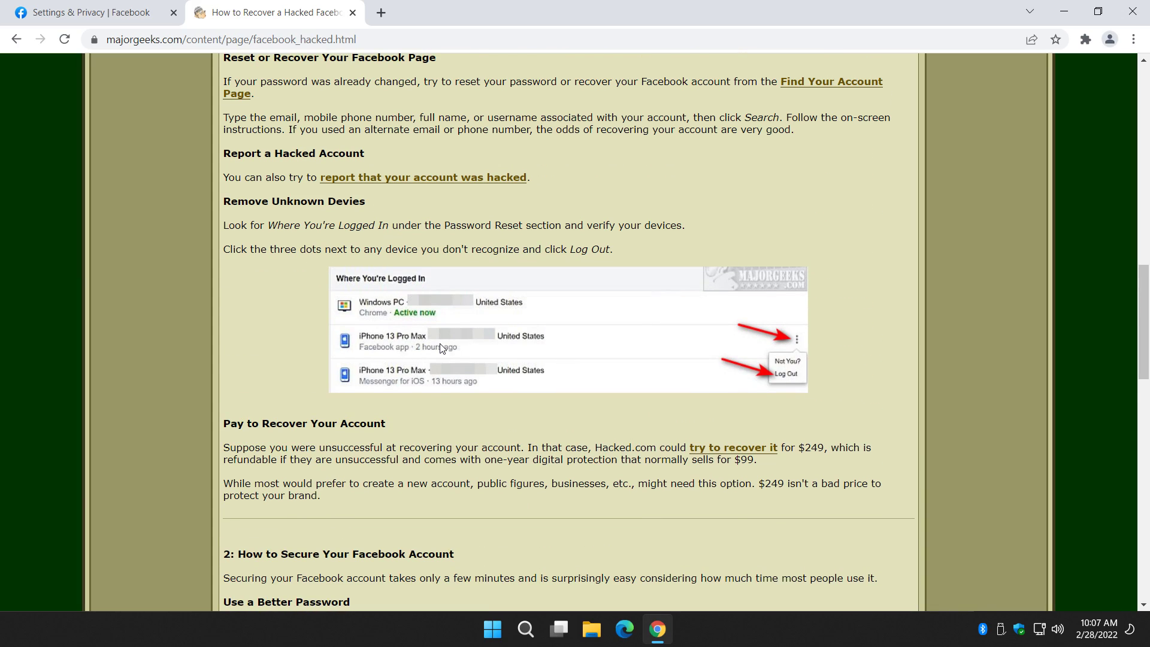
scroll(440, 344, up, 11)
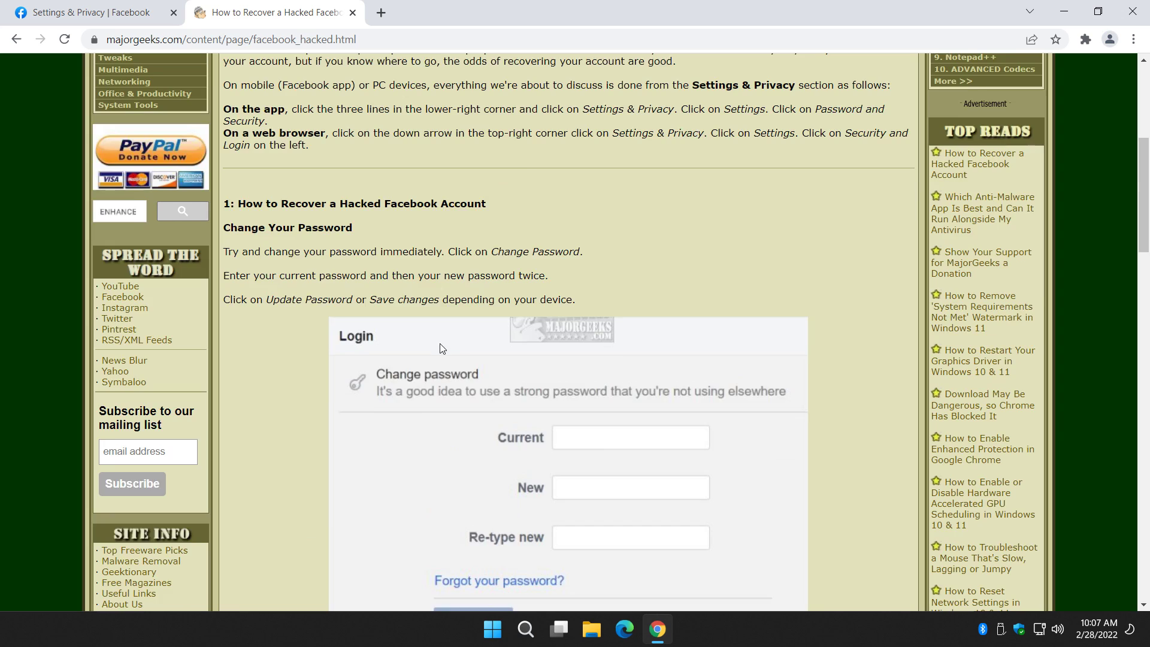
scroll(473, 323, up, 5)
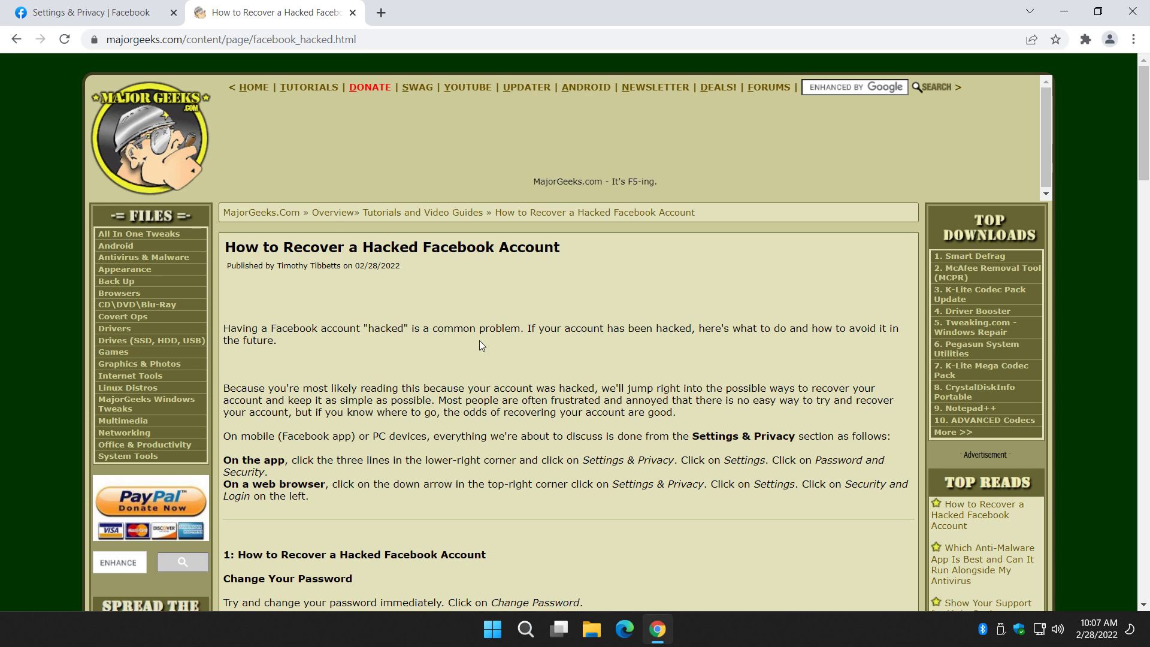
drag(436, 318, 434, 340)
click(434, 340)
scroll(419, 336, down, 10)
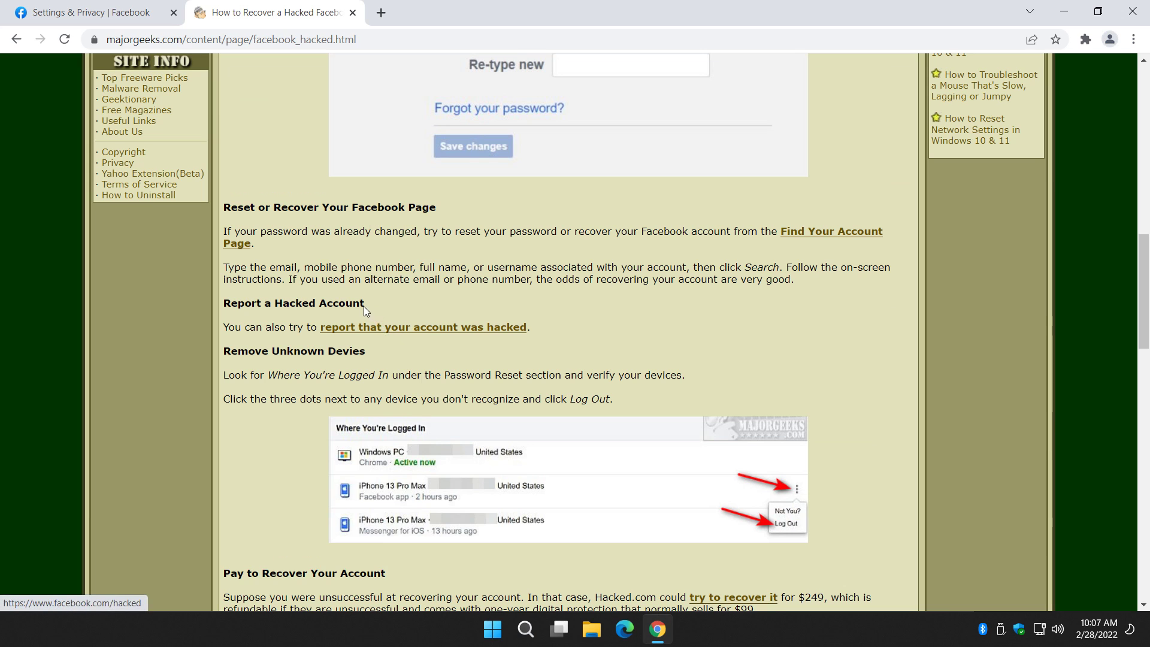
scroll(364, 307, up, 5)
scroll(266, 212, up, 2)
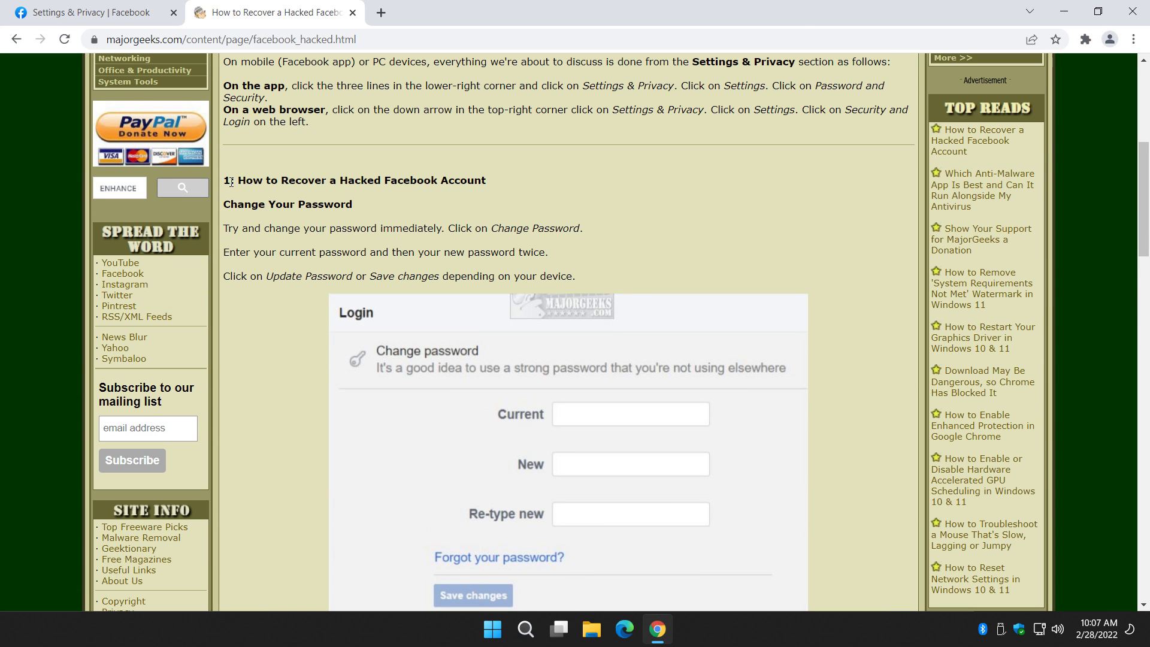
drag(224, 181, 491, 184)
scroll(459, 236, down, 8)
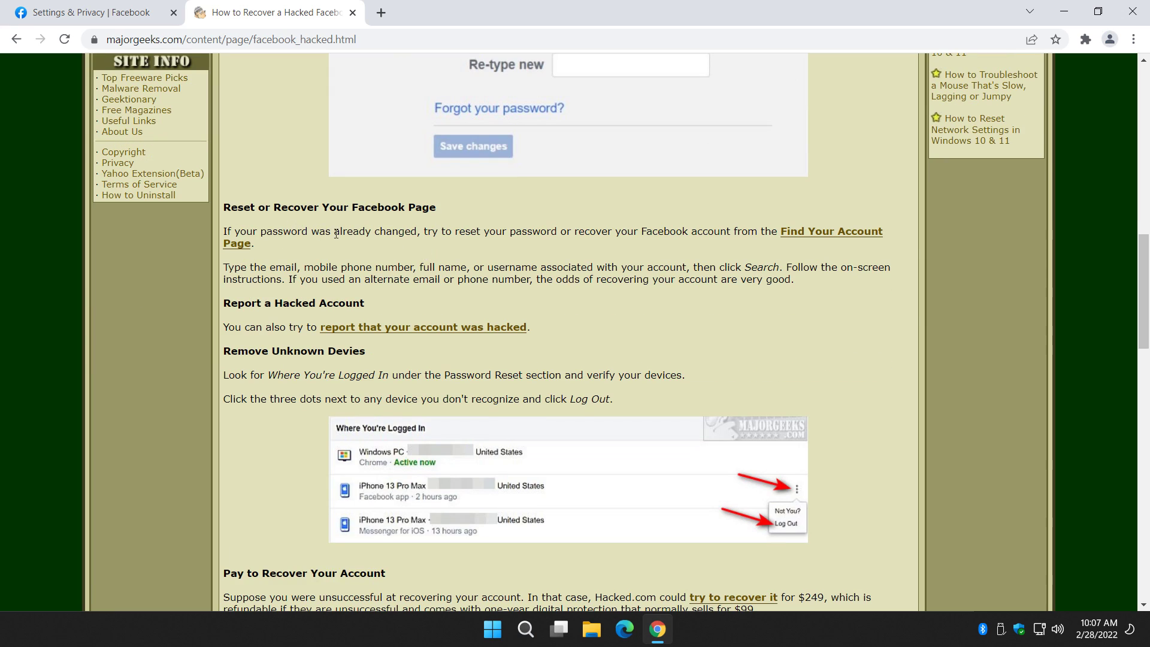
scroll(247, 398, down, 4)
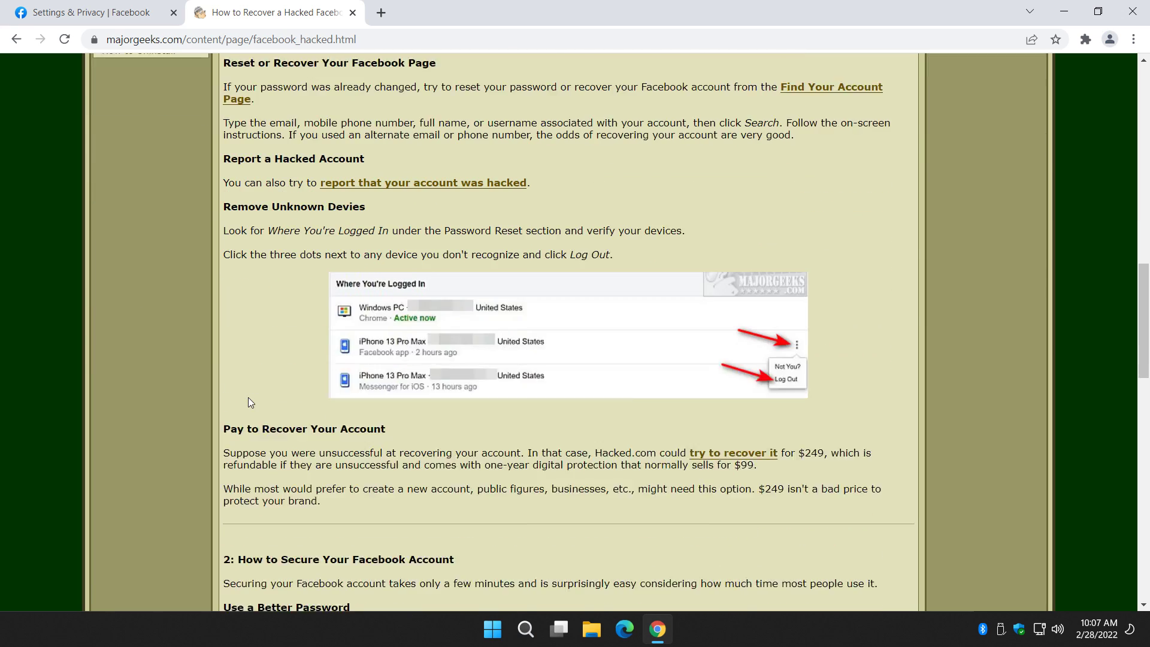
scroll(266, 340, up, 16)
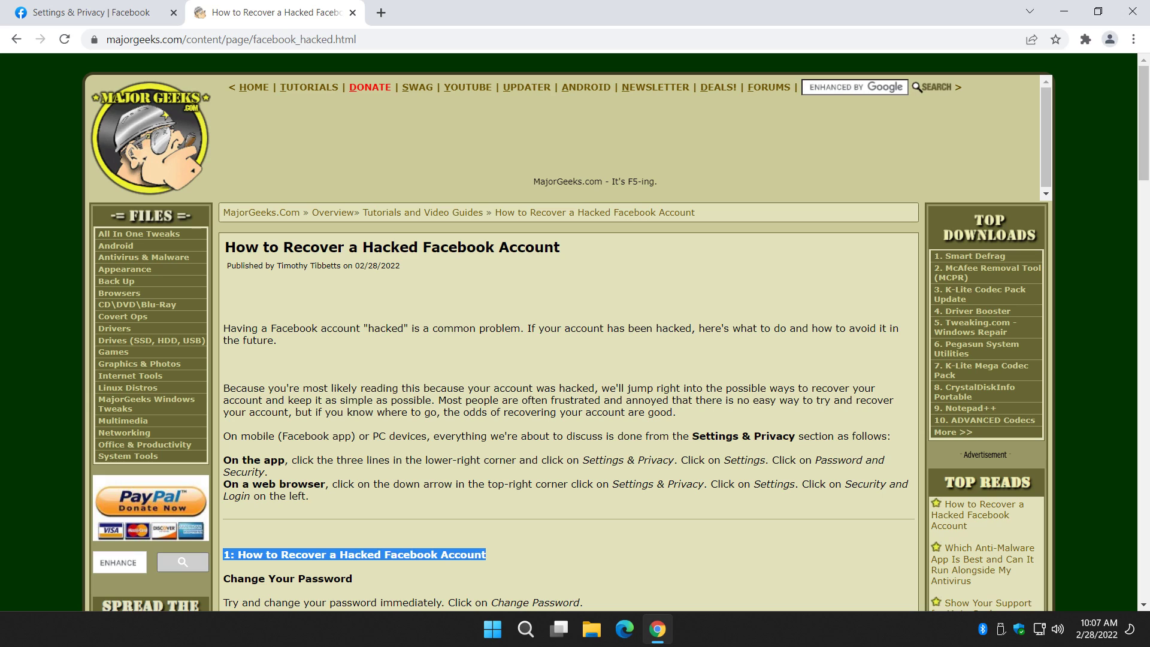
click(462, 344)
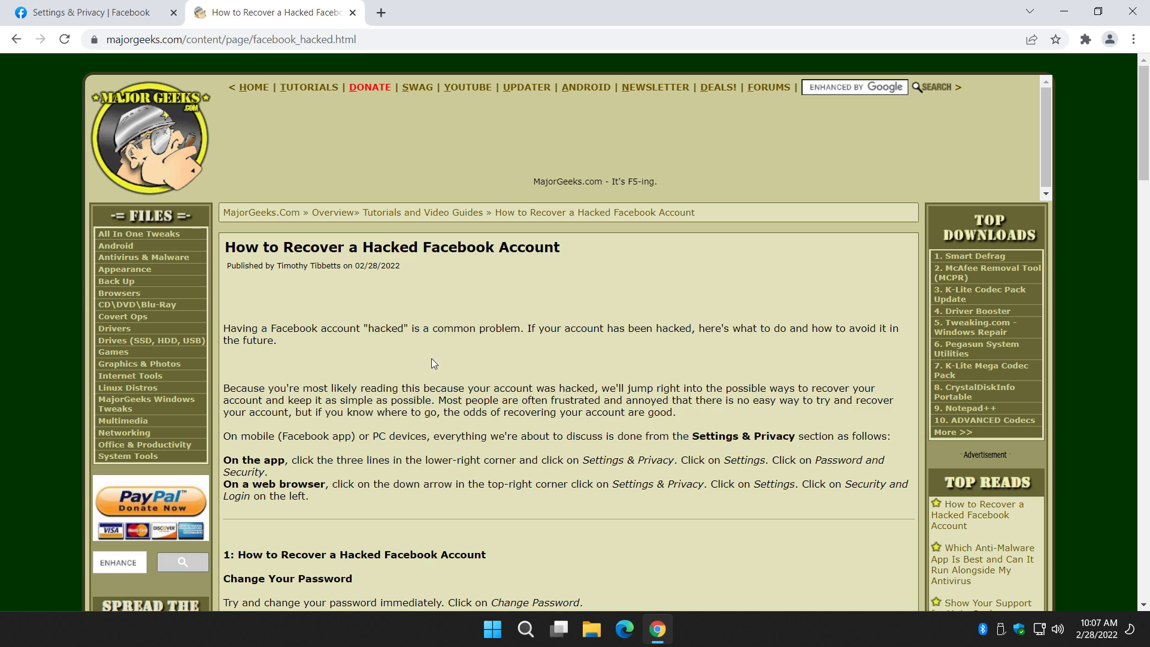